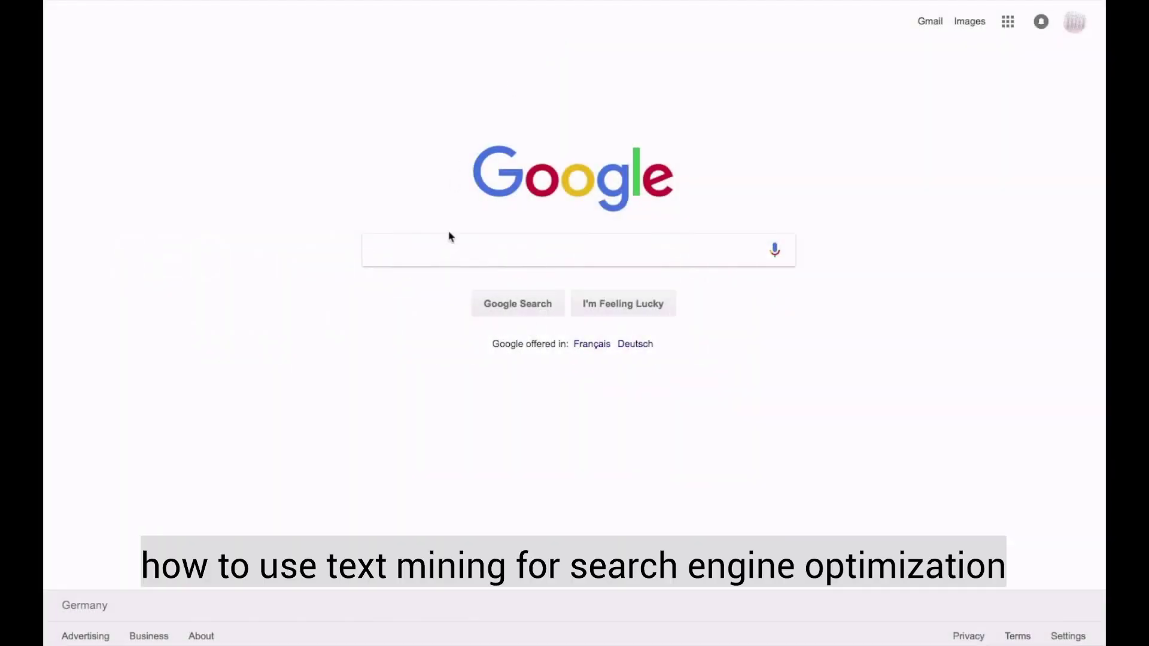
Search Google for 'text mining' and scroll through the ad, Wikipedia and video results.
click(427, 253)
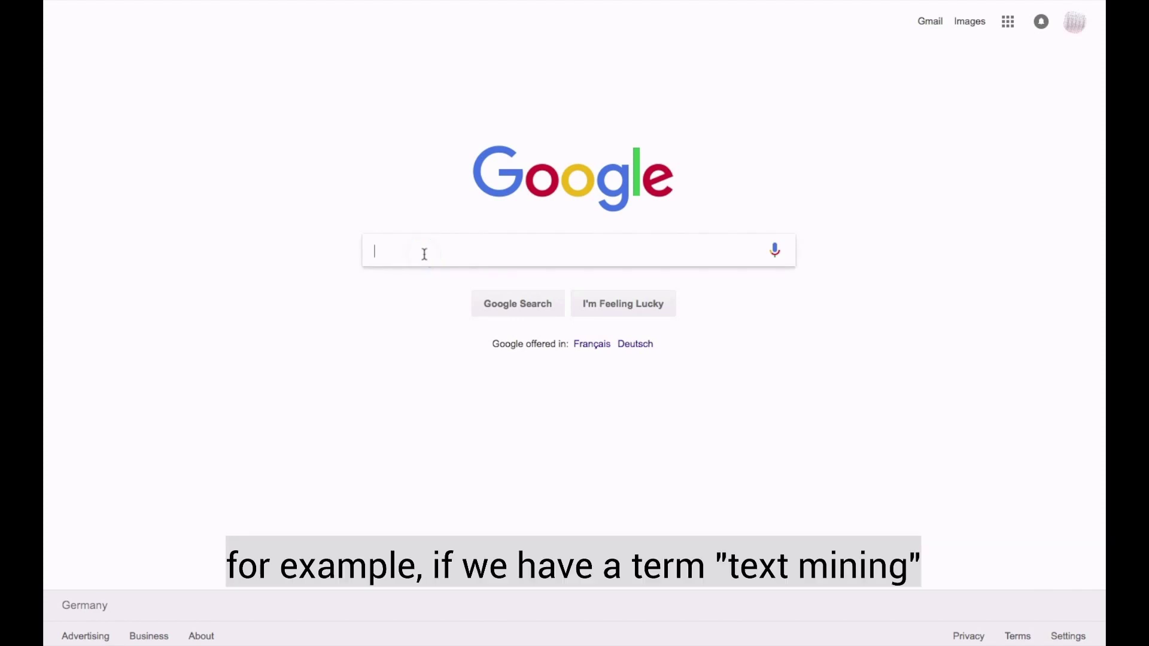
text(text mining)
key(Return)
scroll(308, 472, down, 8)
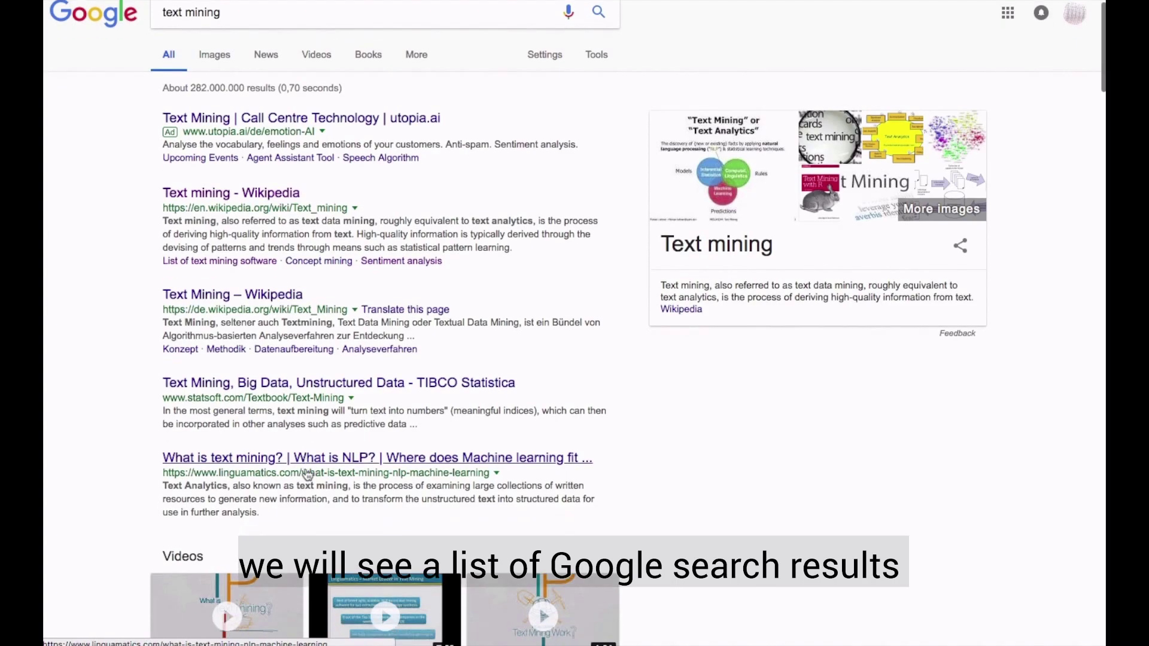
scroll(308, 473, down, 4)
scroll(309, 473, up, 12)
scroll(308, 473, down, 12)
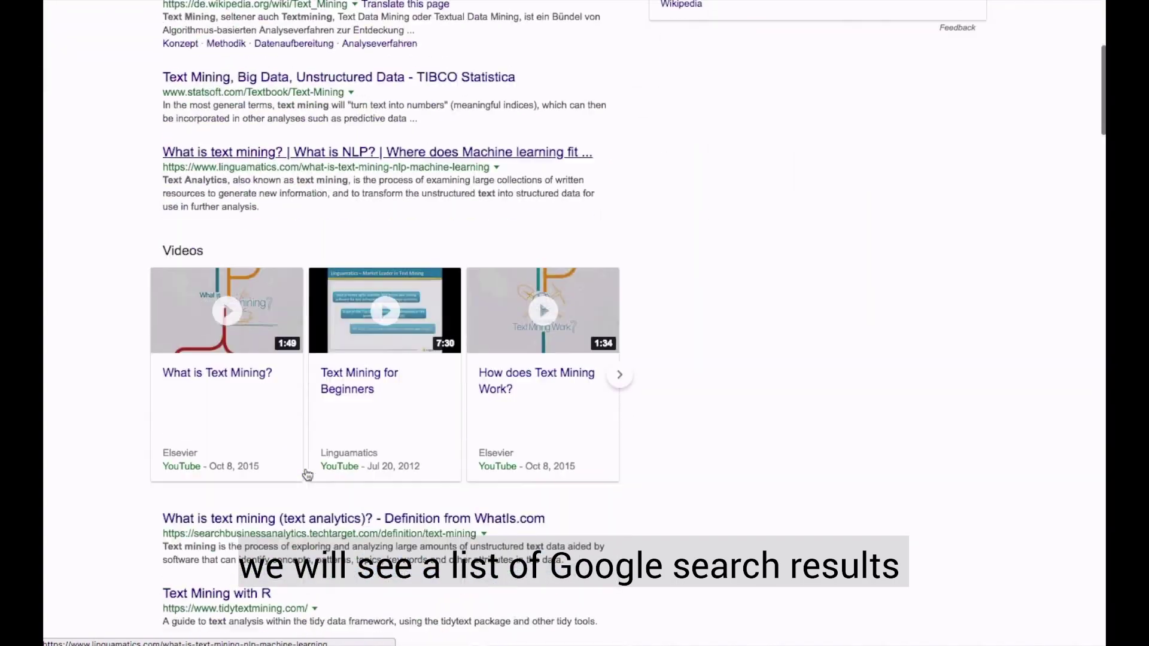
scroll(307, 475, up, 10)
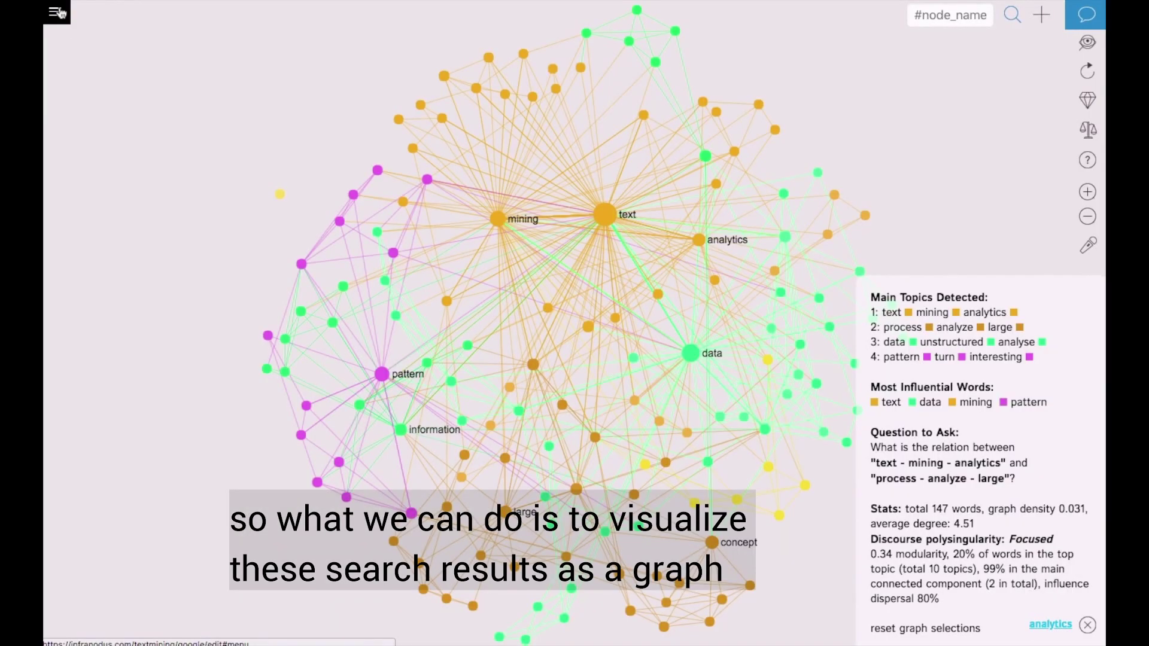
Graph Google's results for 'text mining' with the 'What Google shows' app, in the google180720 context.
click(57, 12)
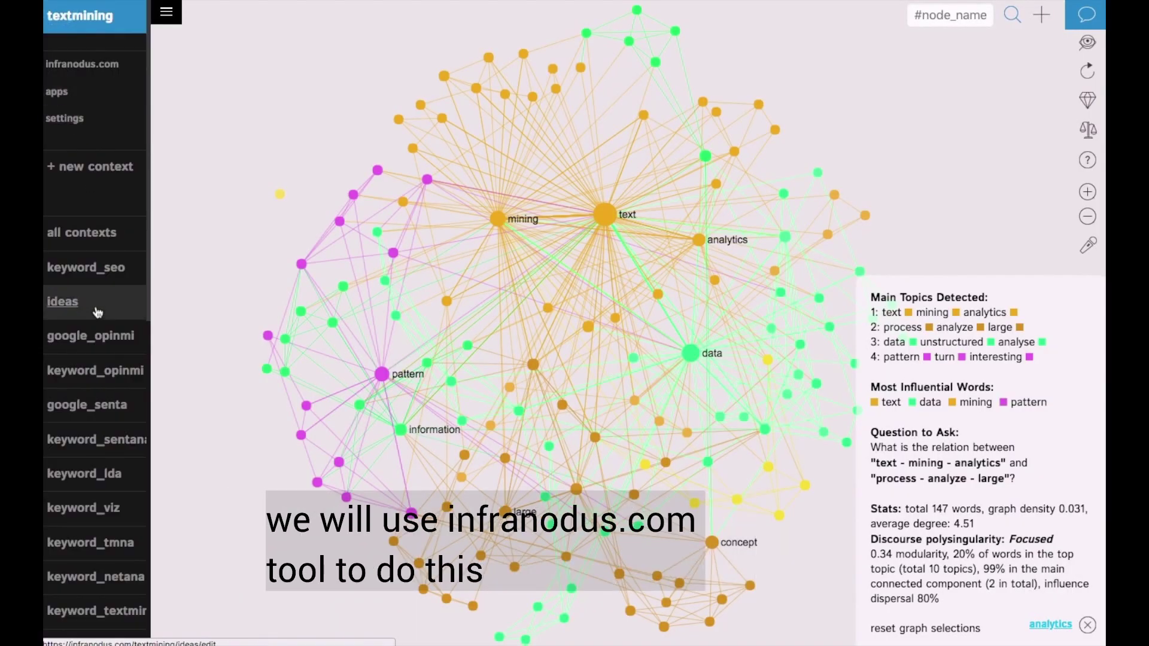
click(54, 91)
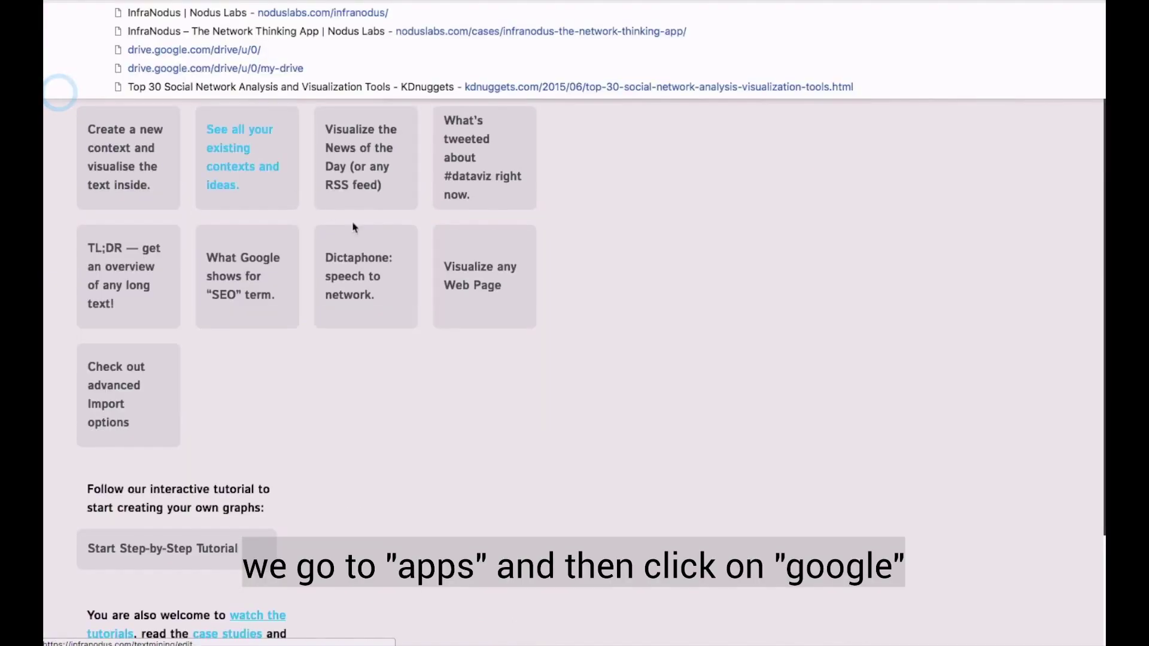
click(395, 401)
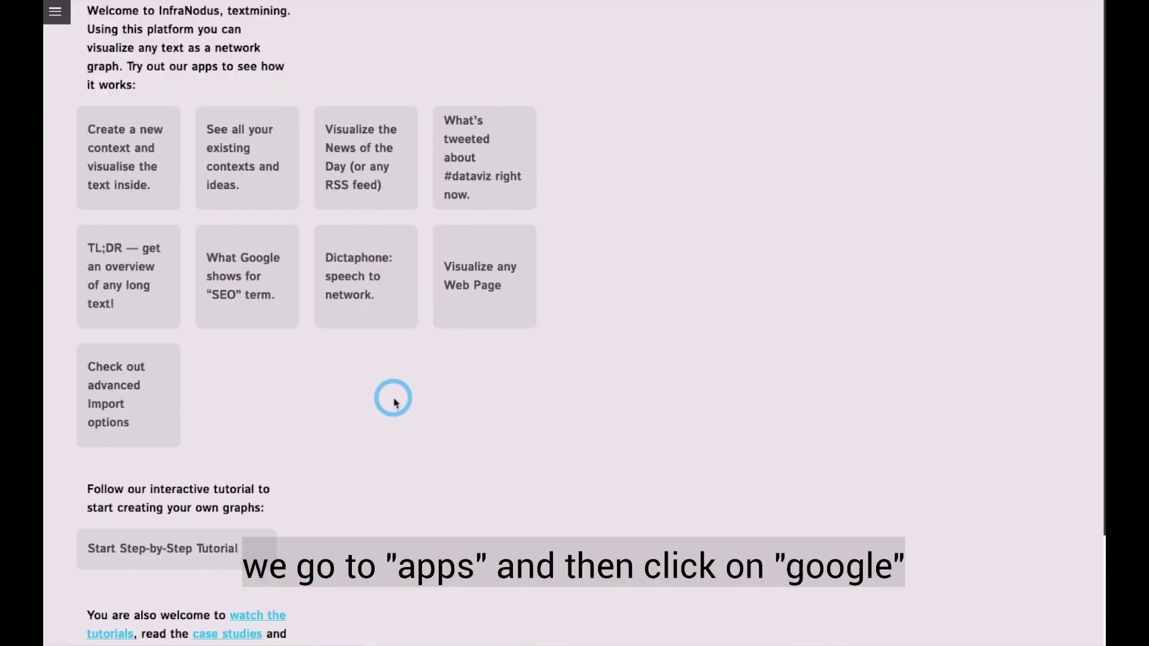
click(245, 272)
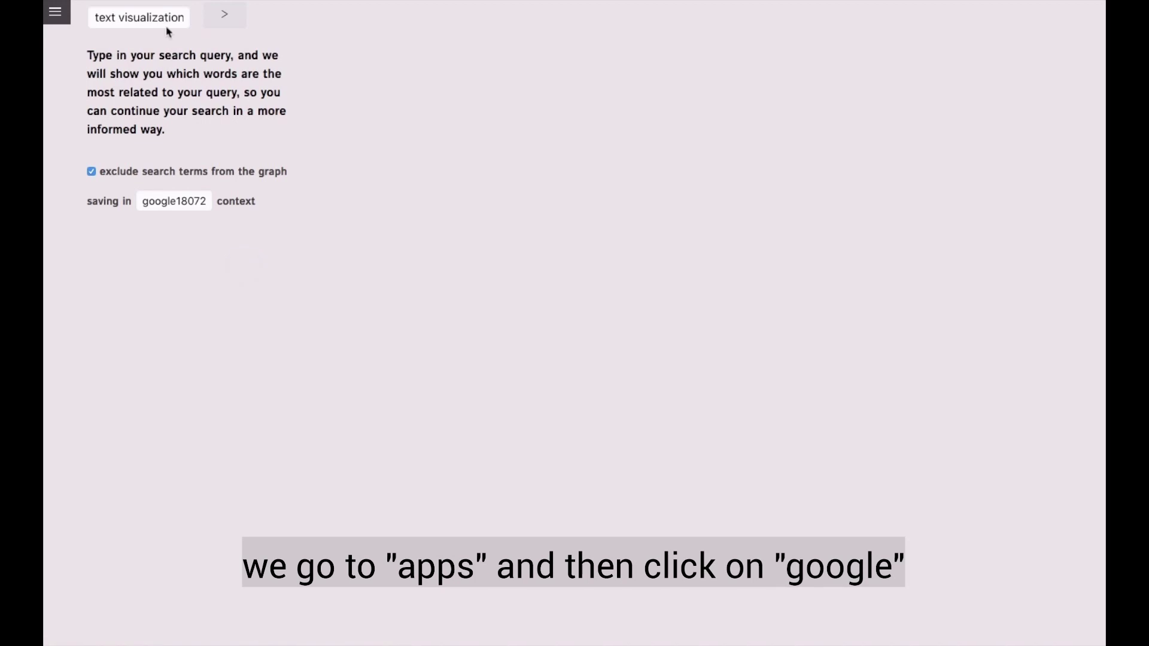
triple_click(150, 17)
text(text mining)
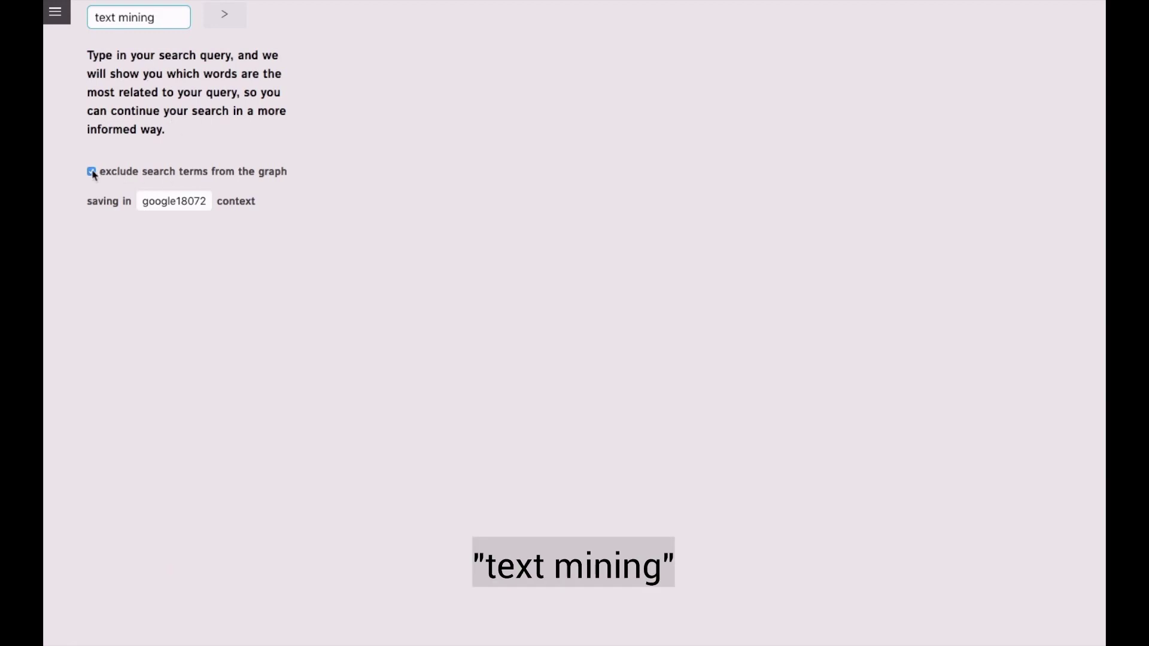
drag(179, 199, 225, 207)
click(223, 20)
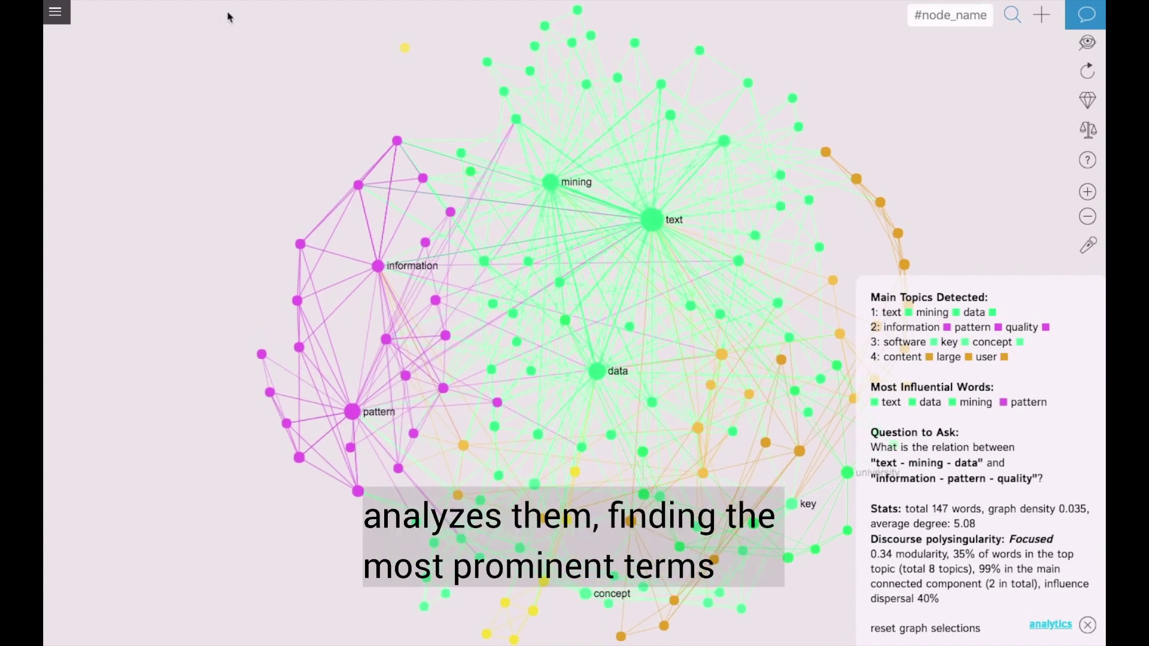
click(1086, 14)
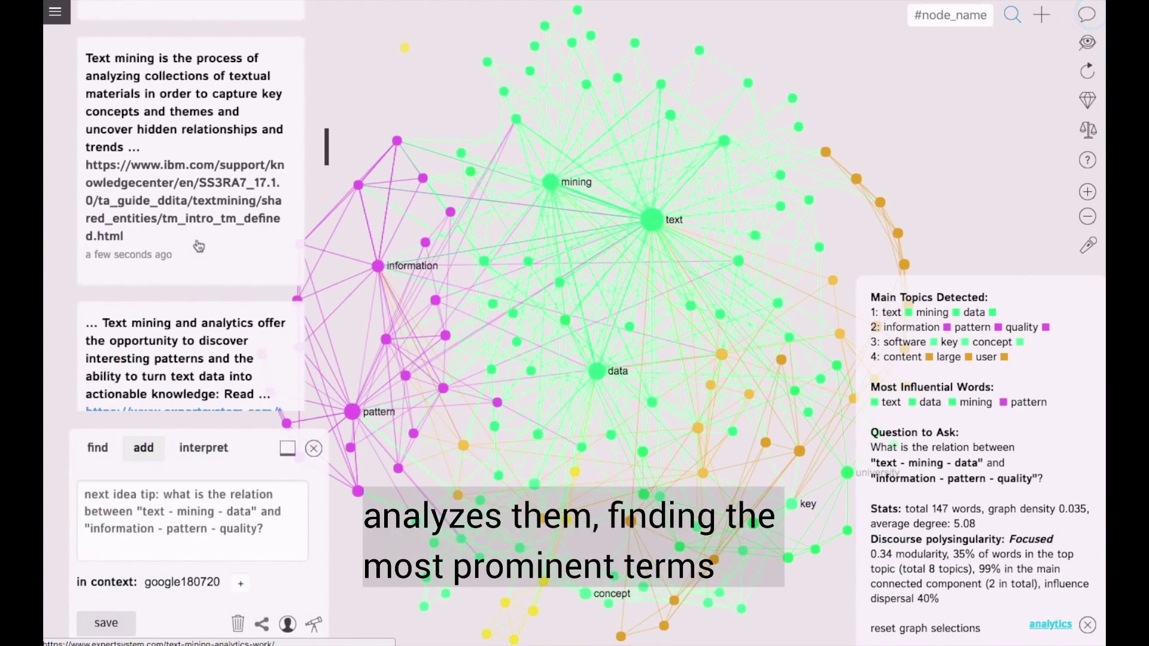
scroll(197, 245, down, 5)
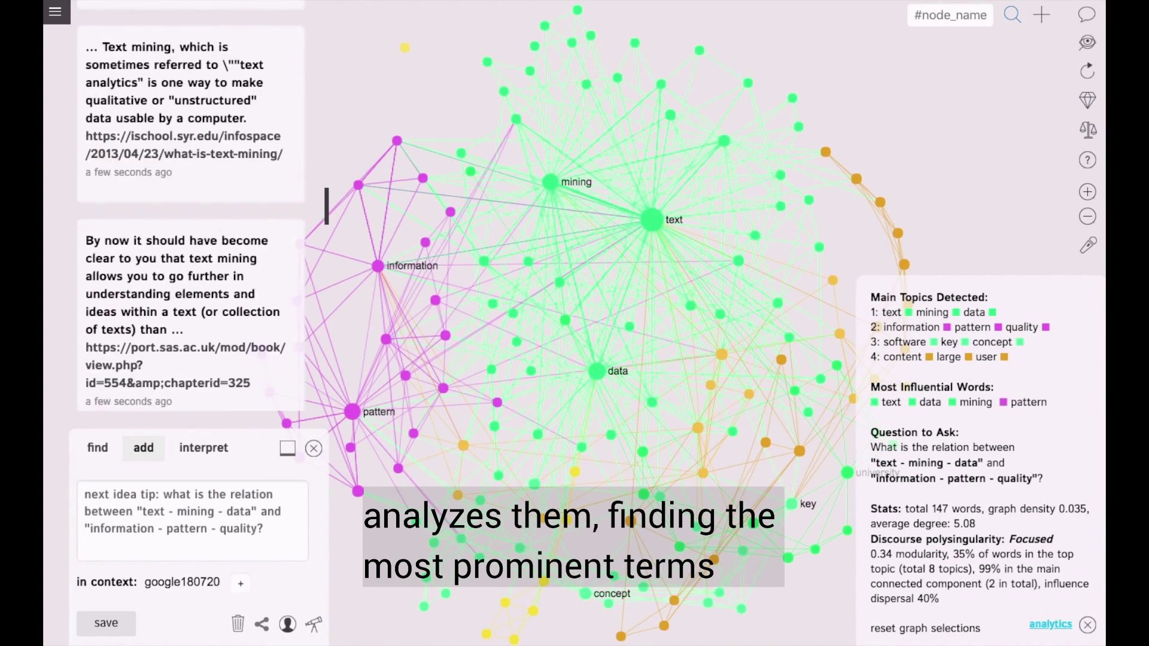
click(1086, 14)
drag(918, 128, 836, 135)
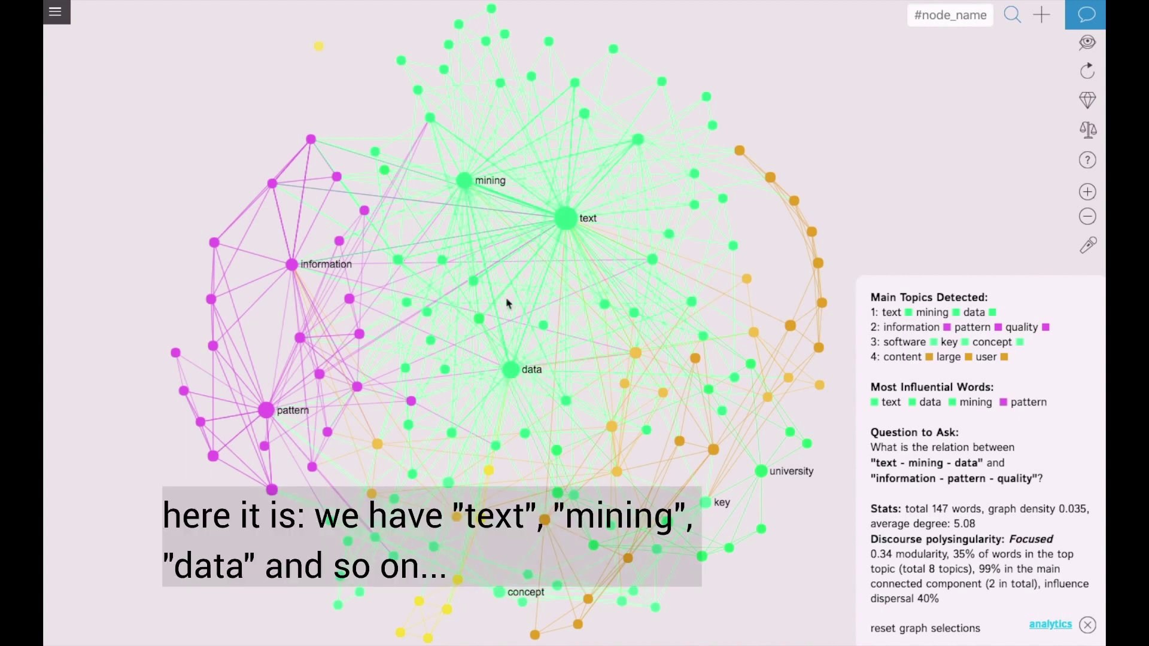
Remove the mining, text and data nodes from the Google results graph.
click(465, 180)
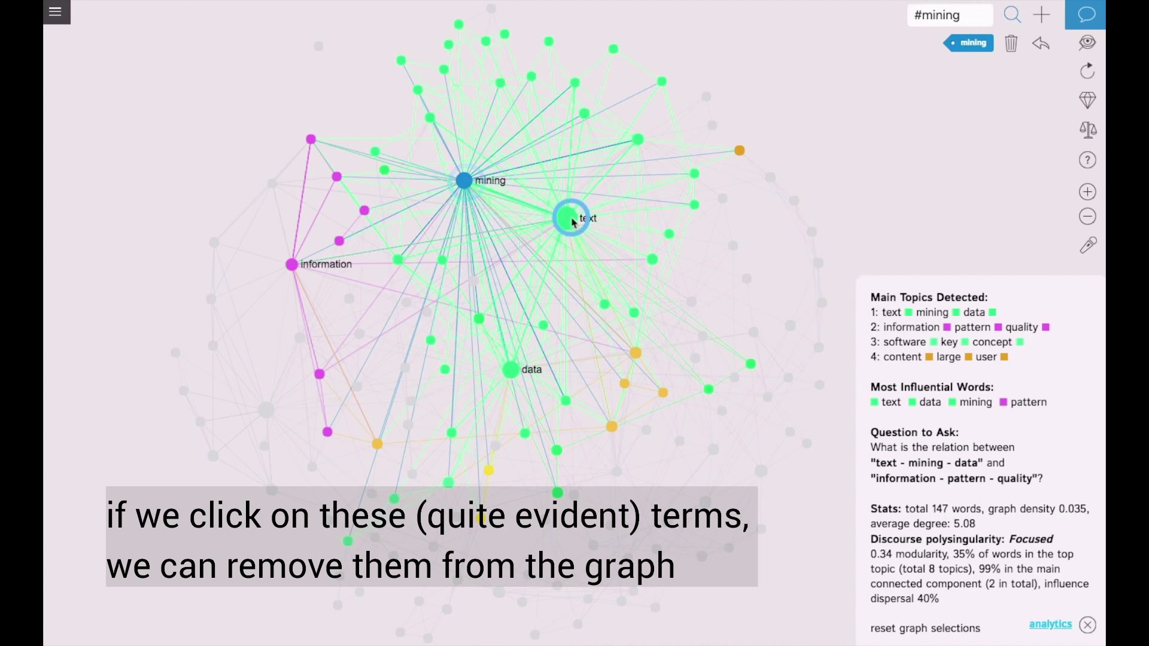
click(572, 221)
click(512, 372)
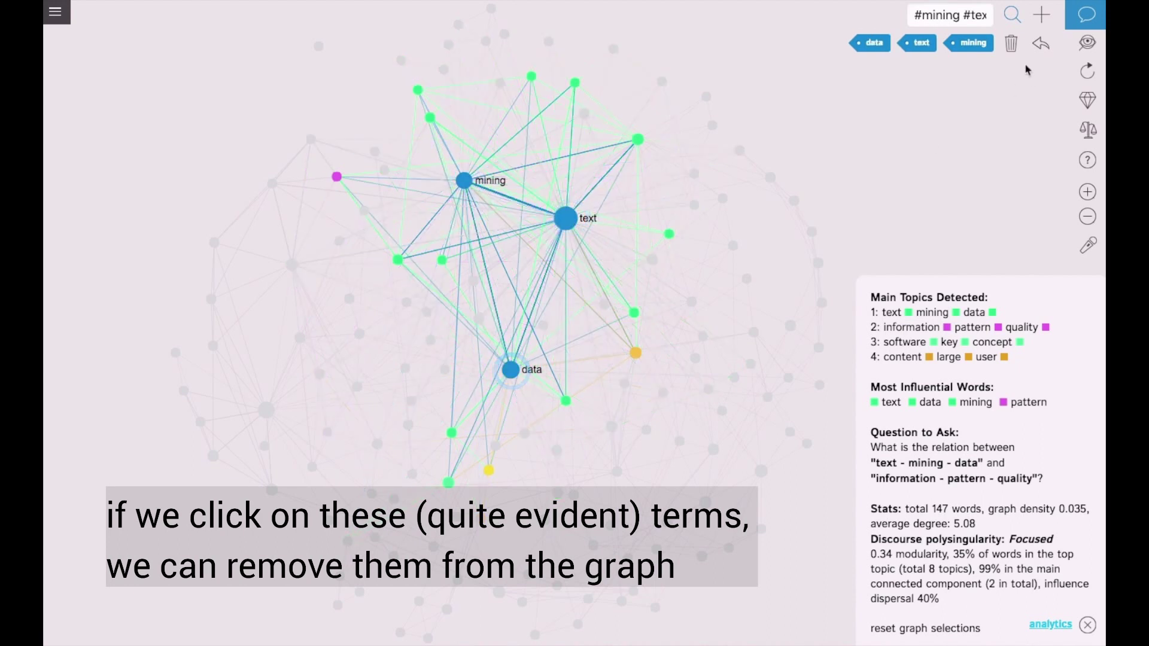
click(1011, 43)
Also remove analytics, then review the rebuilt main topics beginning turn, meaningful, insight.
click(580, 125)
click(1011, 43)
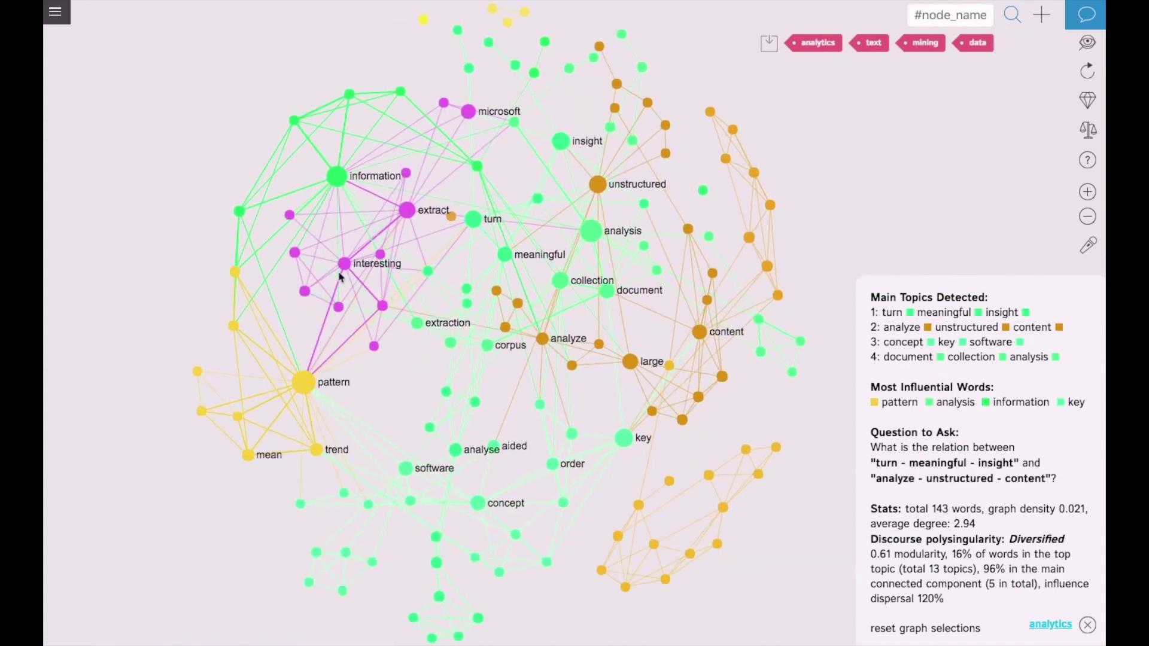
drag(873, 296, 1062, 357)
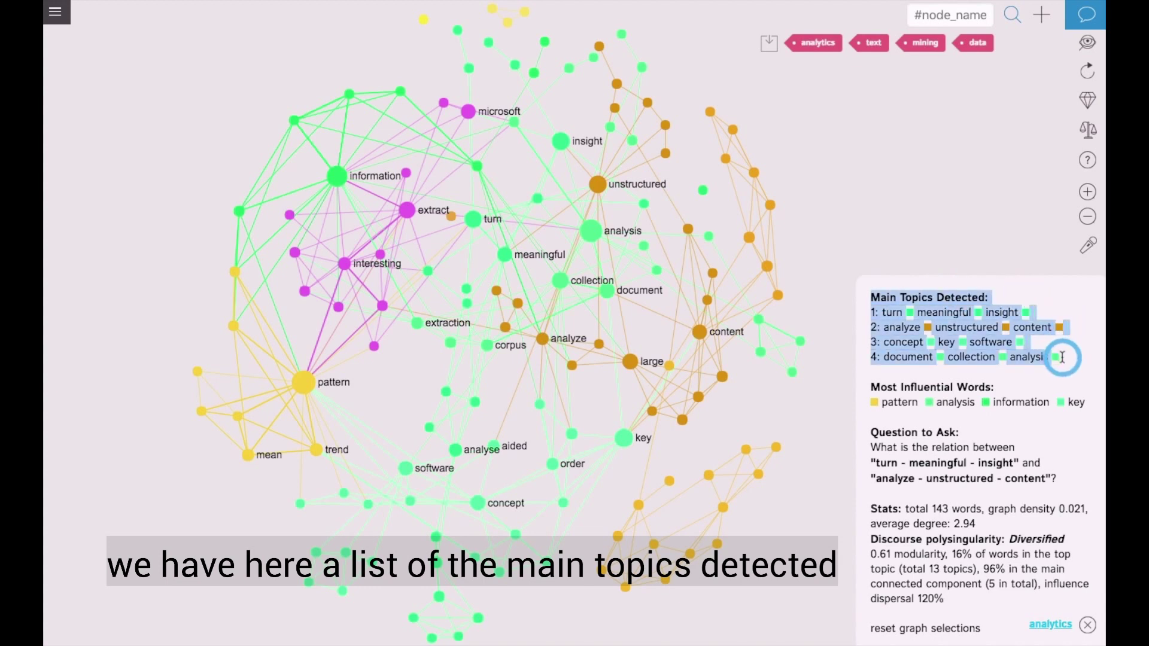
click(1056, 389)
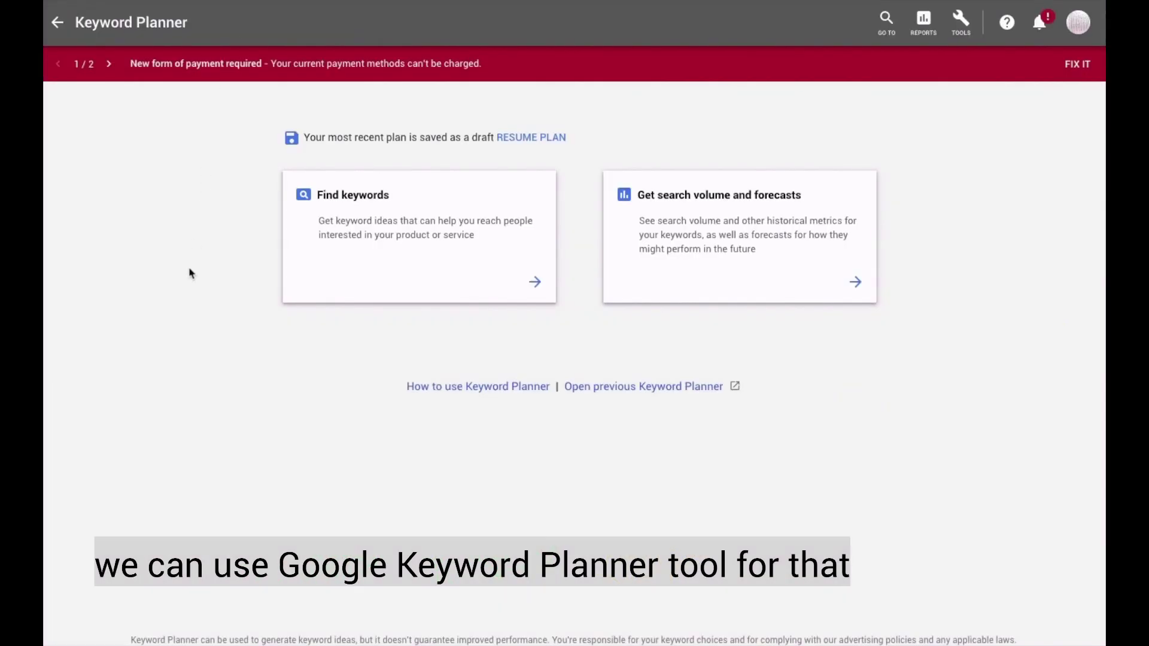
Get Keyword Planner keyword ideas for the seed keyword 'text mining'.
click(349, 207)
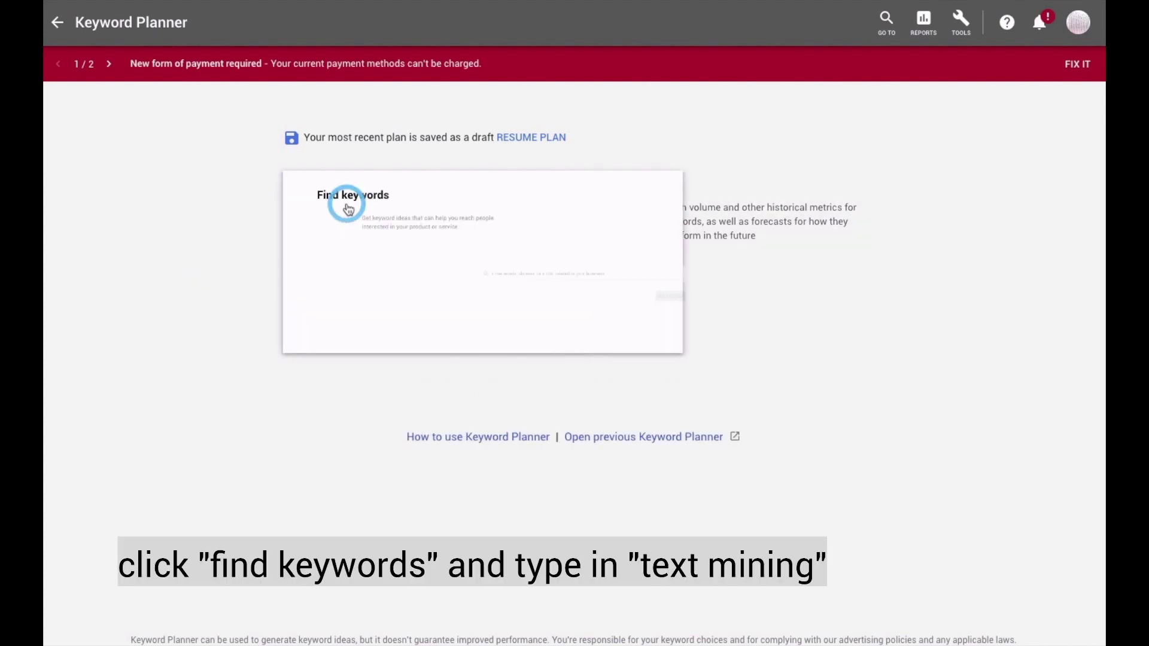
click(379, 262)
text(text mining)
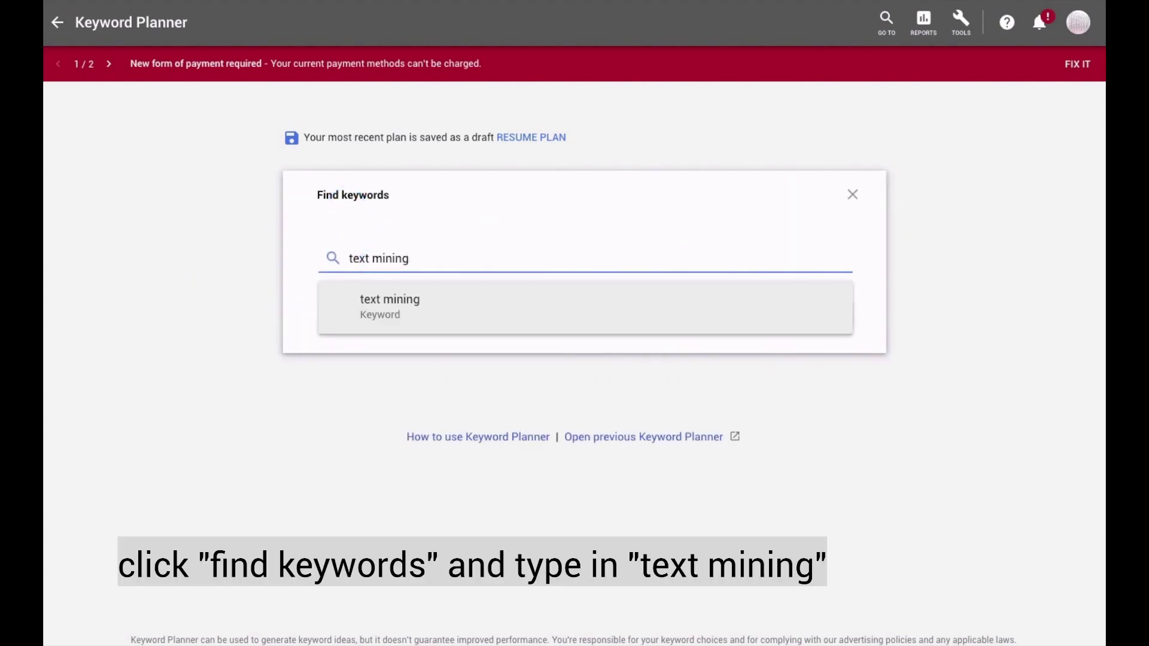
key(Return)
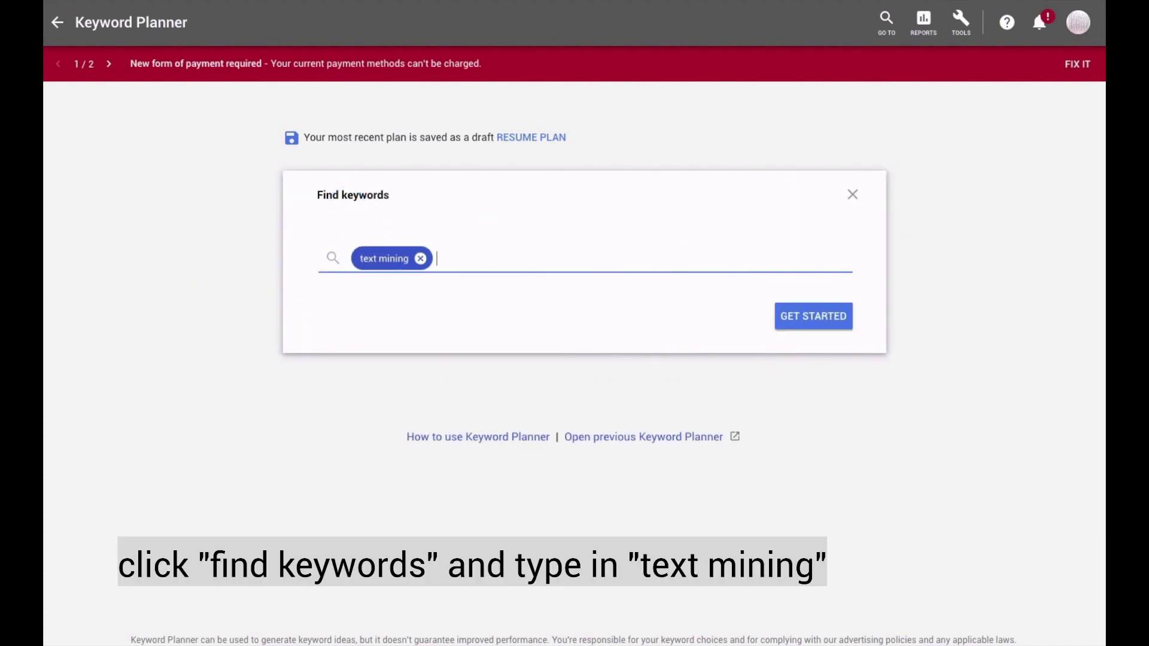
click(804, 323)
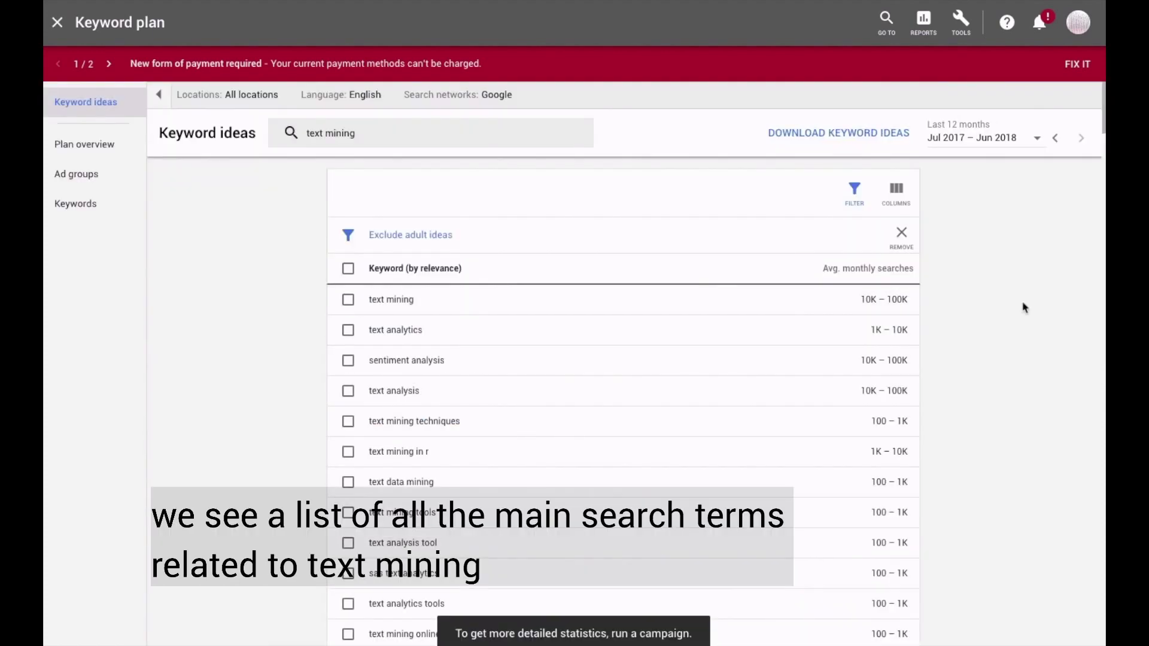
Review the text mining keyword ideas and download them as a report.
scroll(441, 447, down, 2)
scroll(443, 449, up, 1)
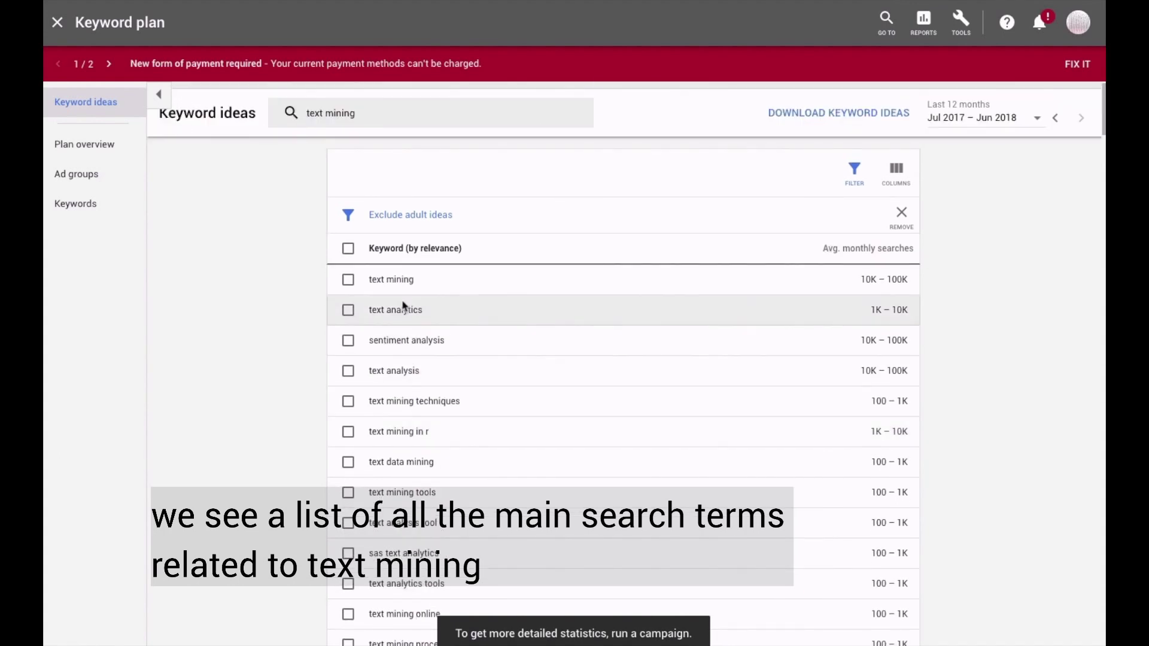
scroll(476, 557, down, 15)
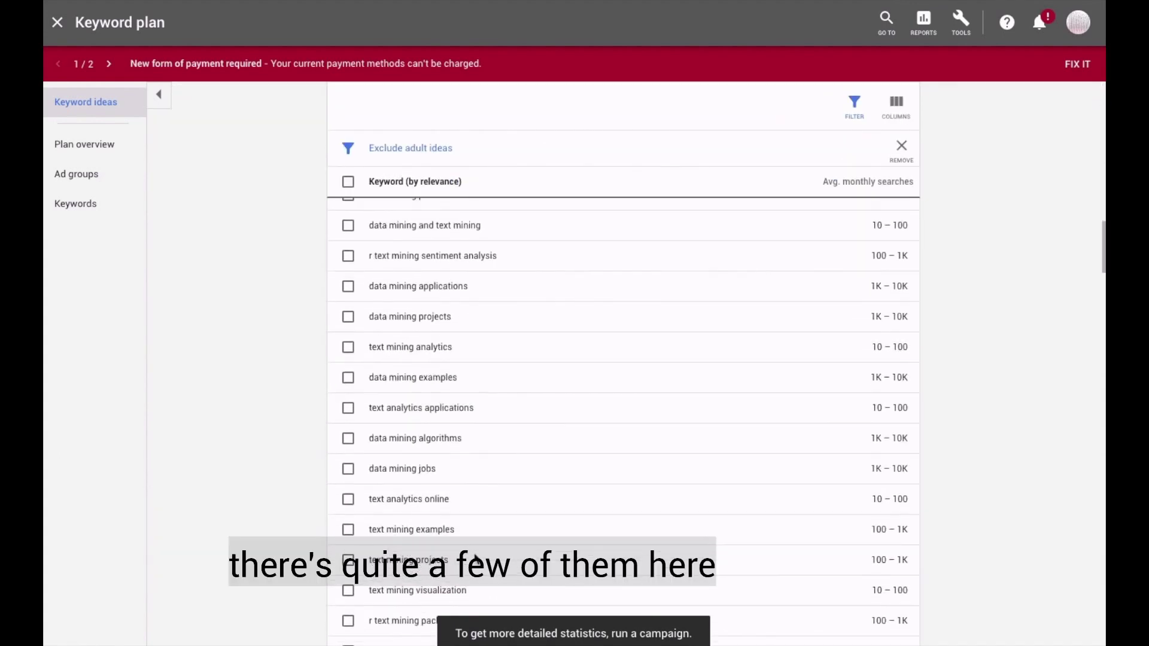
scroll(476, 557, down, 5)
scroll(475, 556, up, 20)
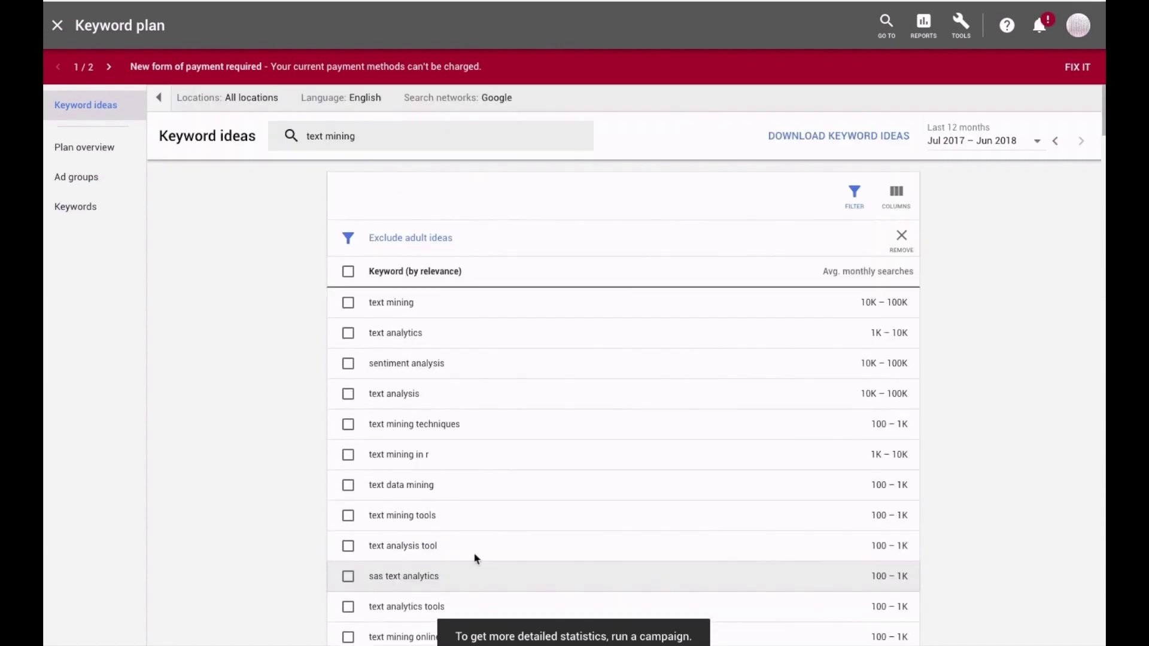
click(839, 130)
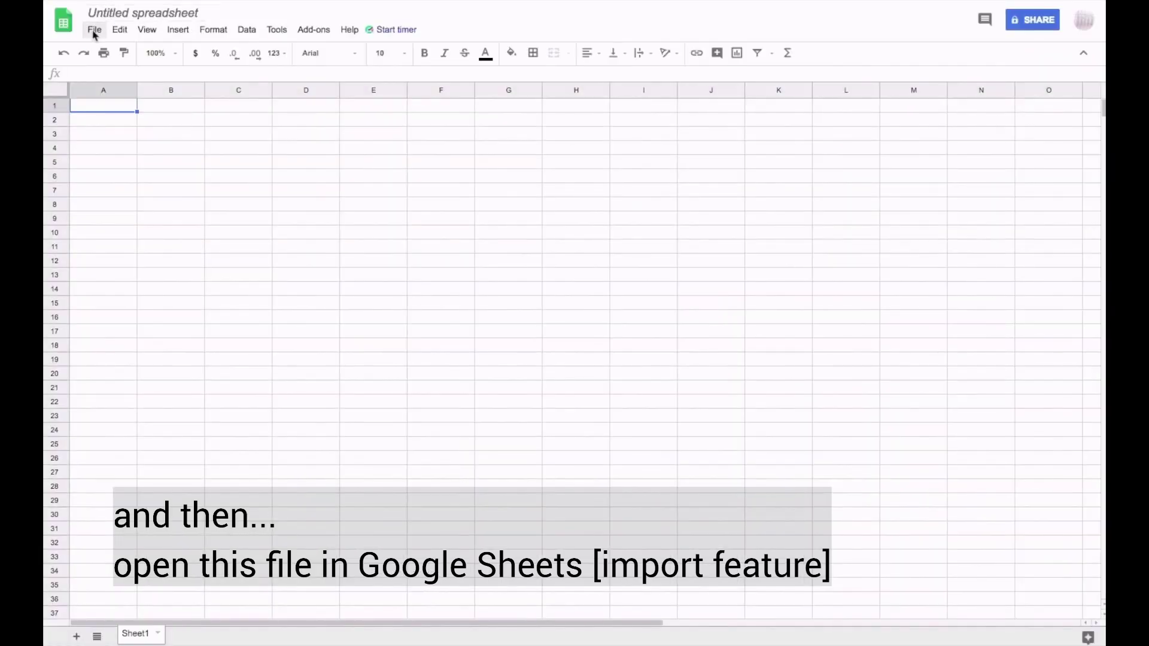
Import 'Keyword Stats 2018-07-20 at 19_29_22.csv' into the blank sheet with tab separators.
click(95, 29)
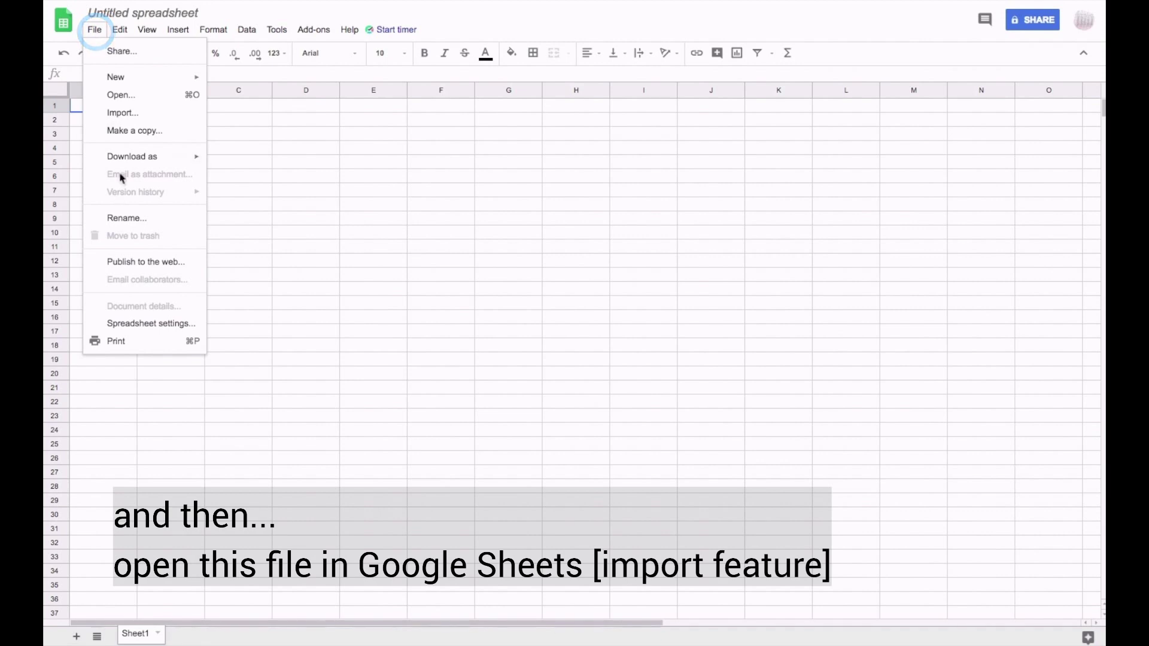
mouse_move(126, 161)
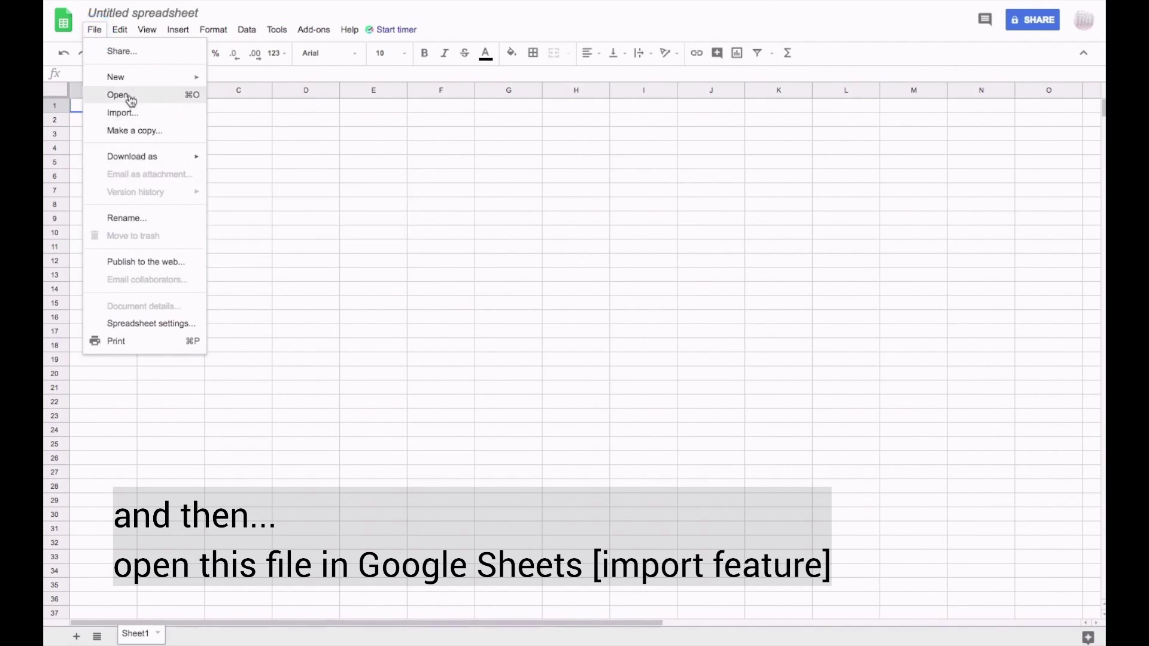
click(122, 112)
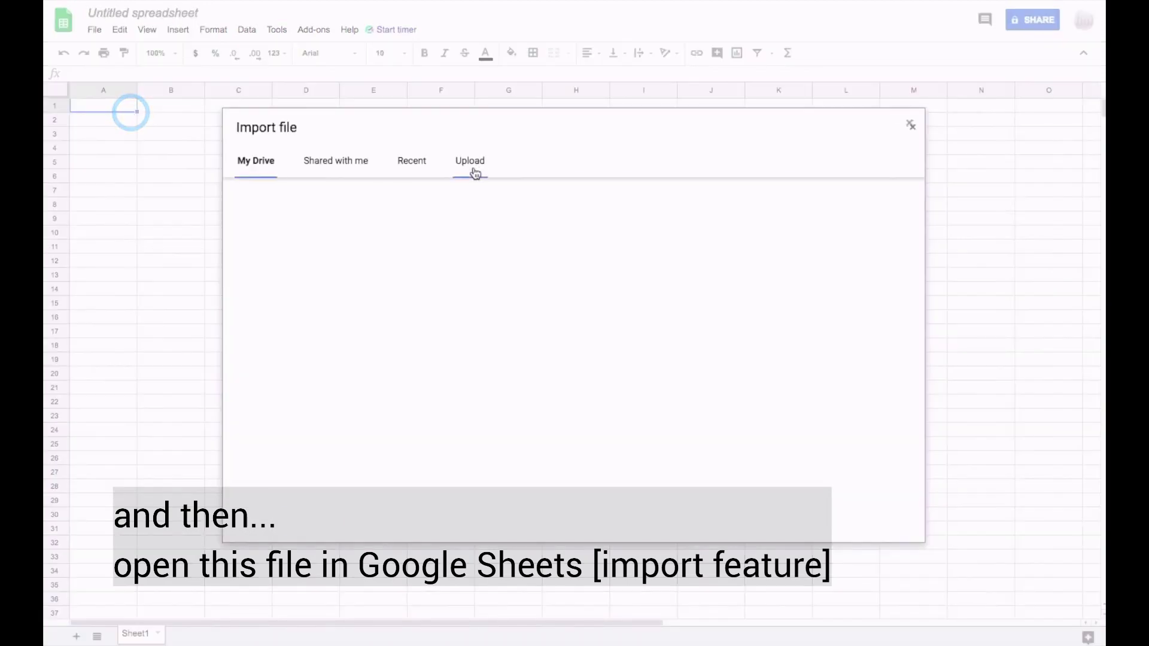
click(474, 172)
click(573, 359)
click(420, 54)
double_click(420, 54)
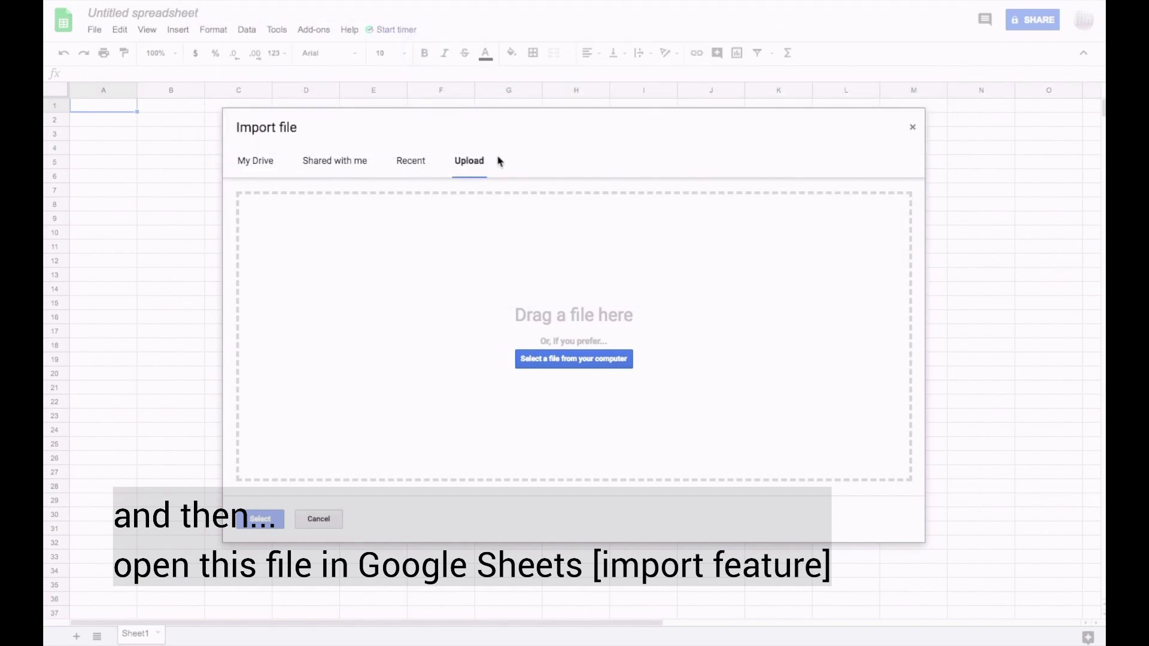
click(480, 362)
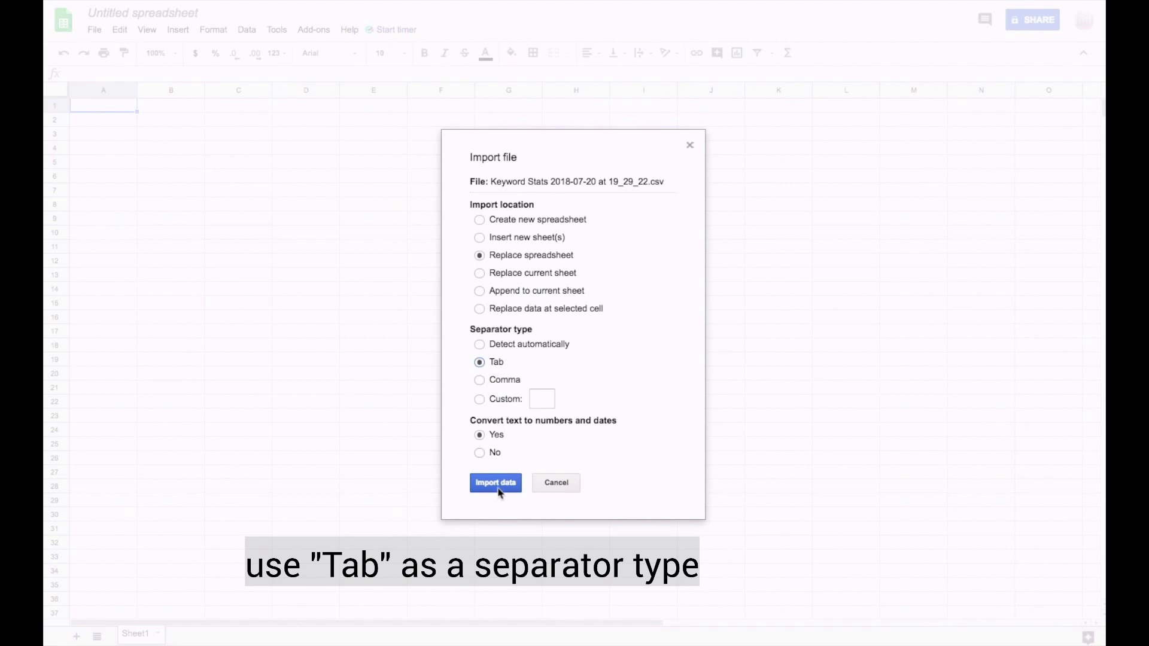
click(497, 485)
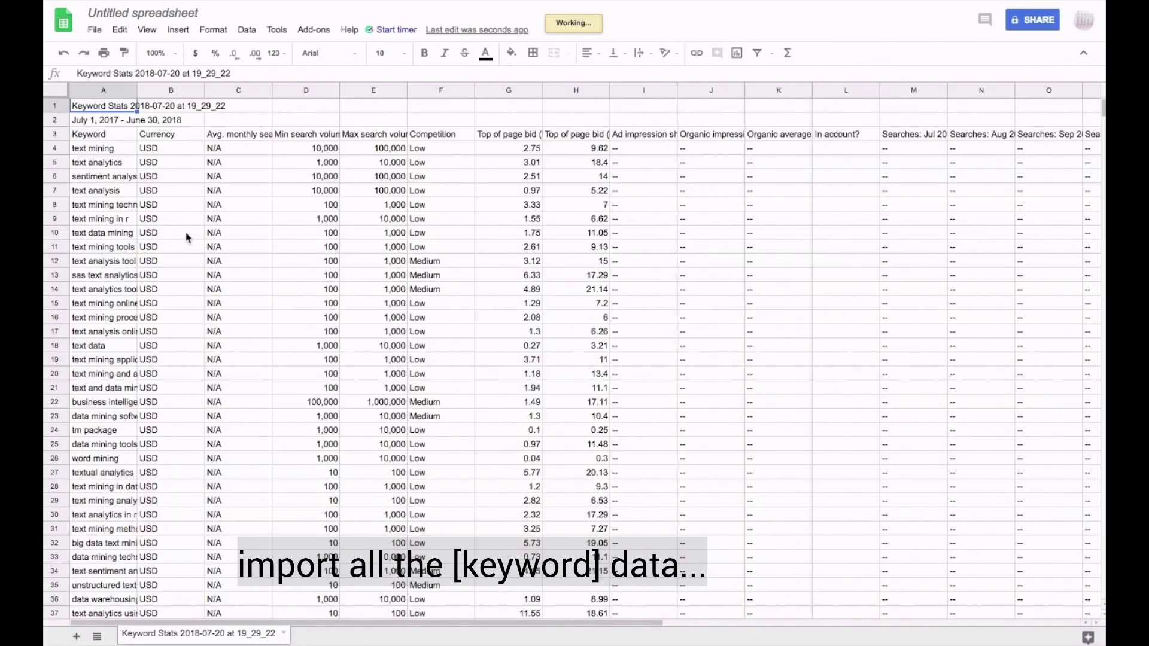
Copy the keyword list in column A, starting from 'text mining'.
click(93, 155)
click(93, 178)
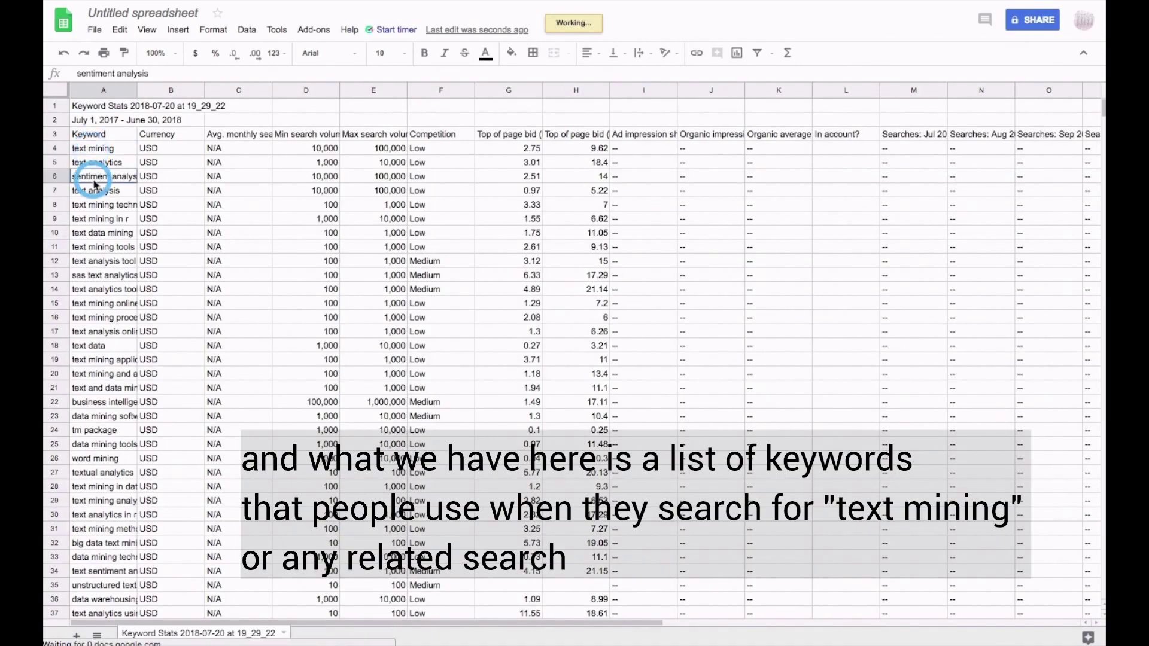
drag(93, 150, 110, 238)
key(ctrl+c)
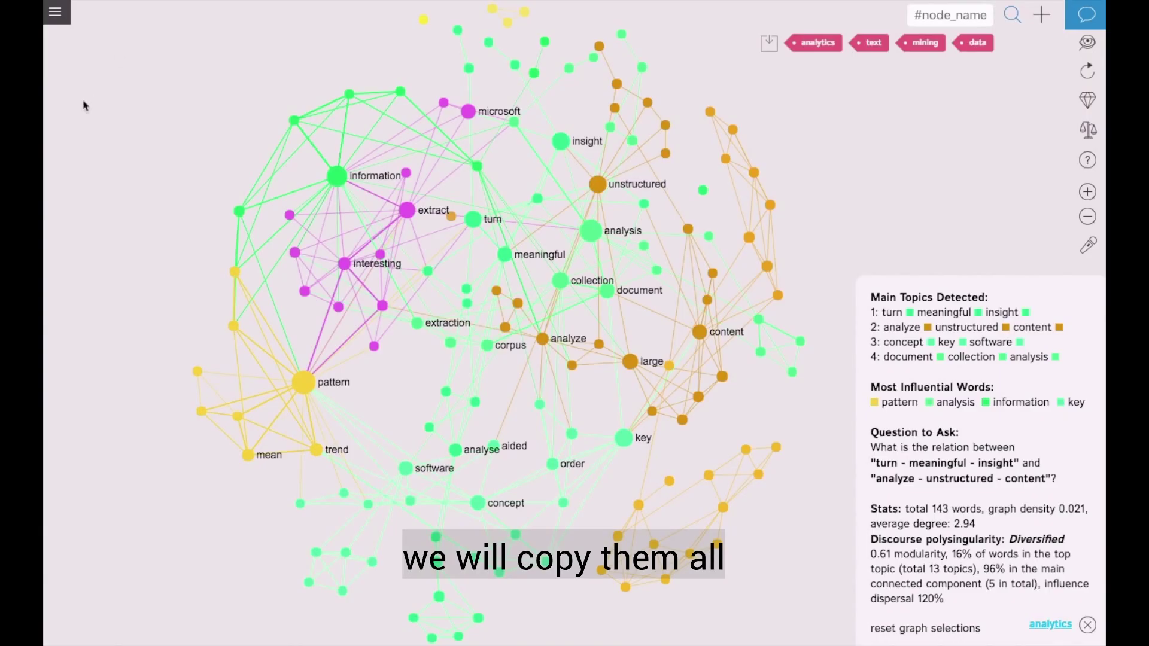
Create a context named 'kewords', paste the keyword list into it and save the graph.
click(77, 169)
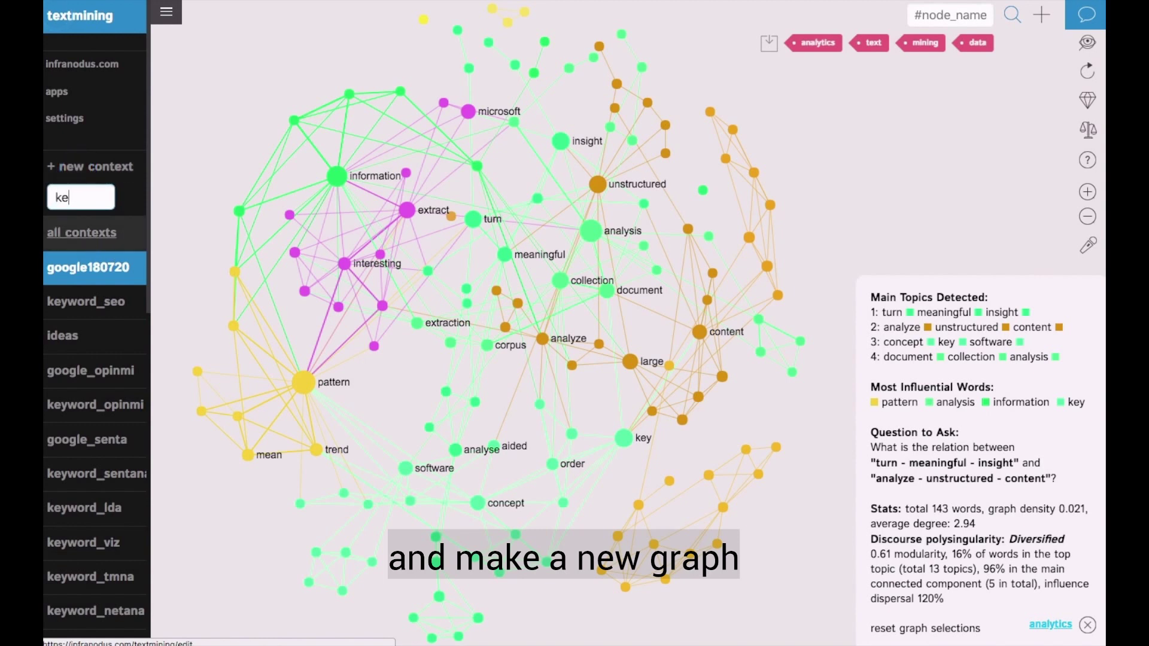
key(Return)
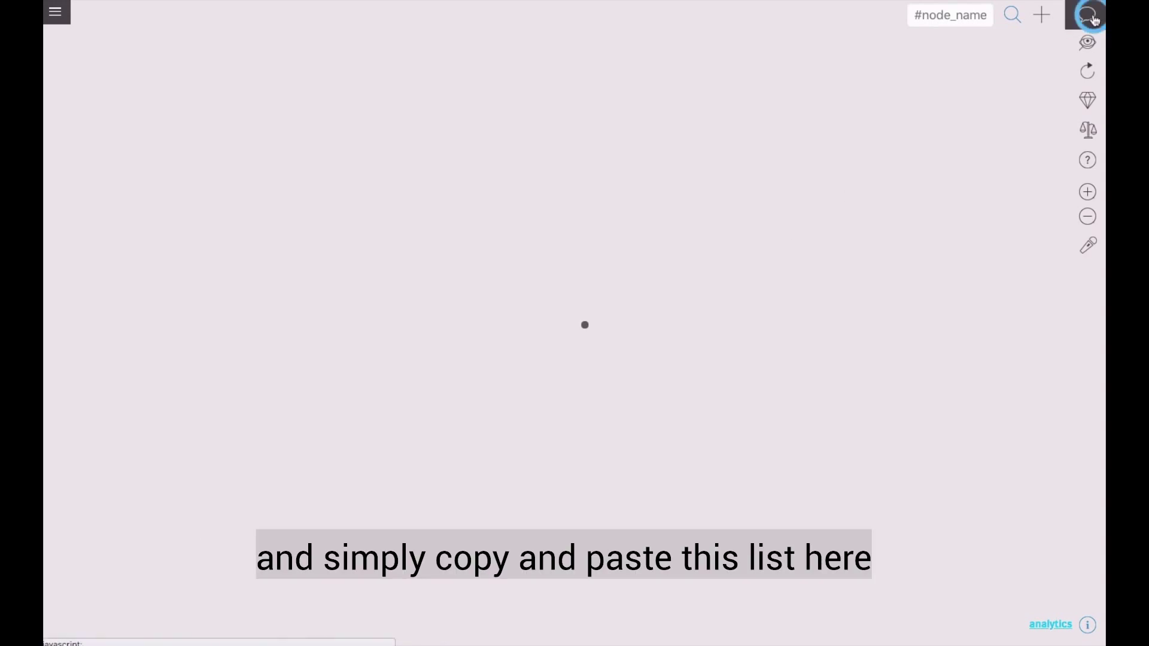
click(233, 496)
key(ctrl+v)
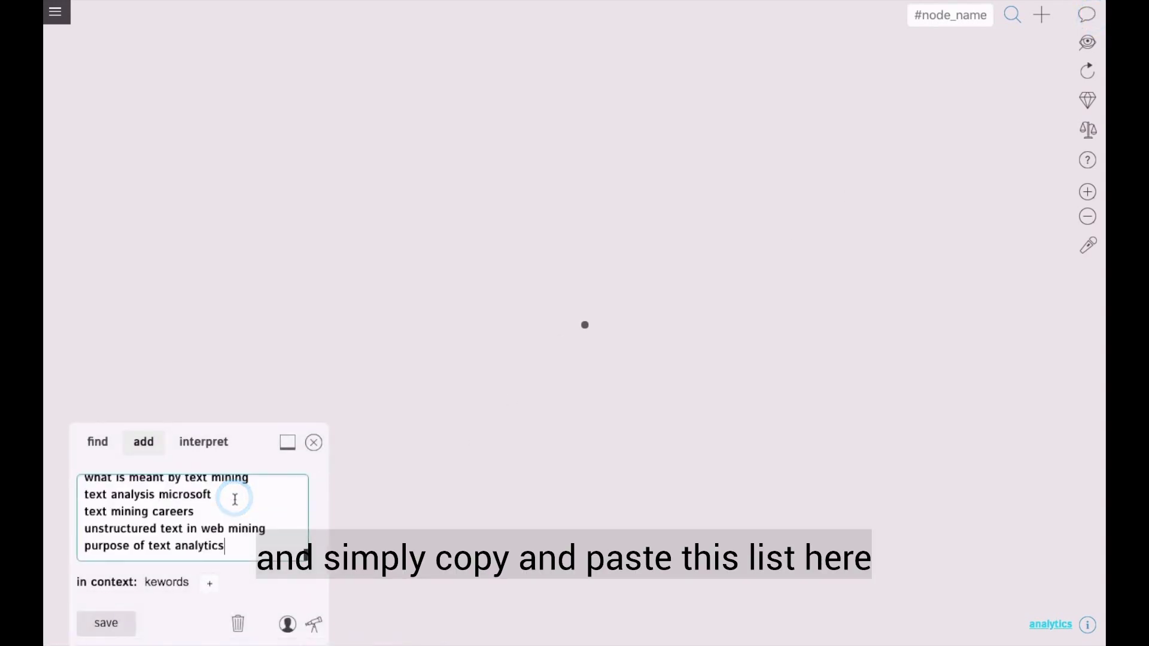
click(97, 629)
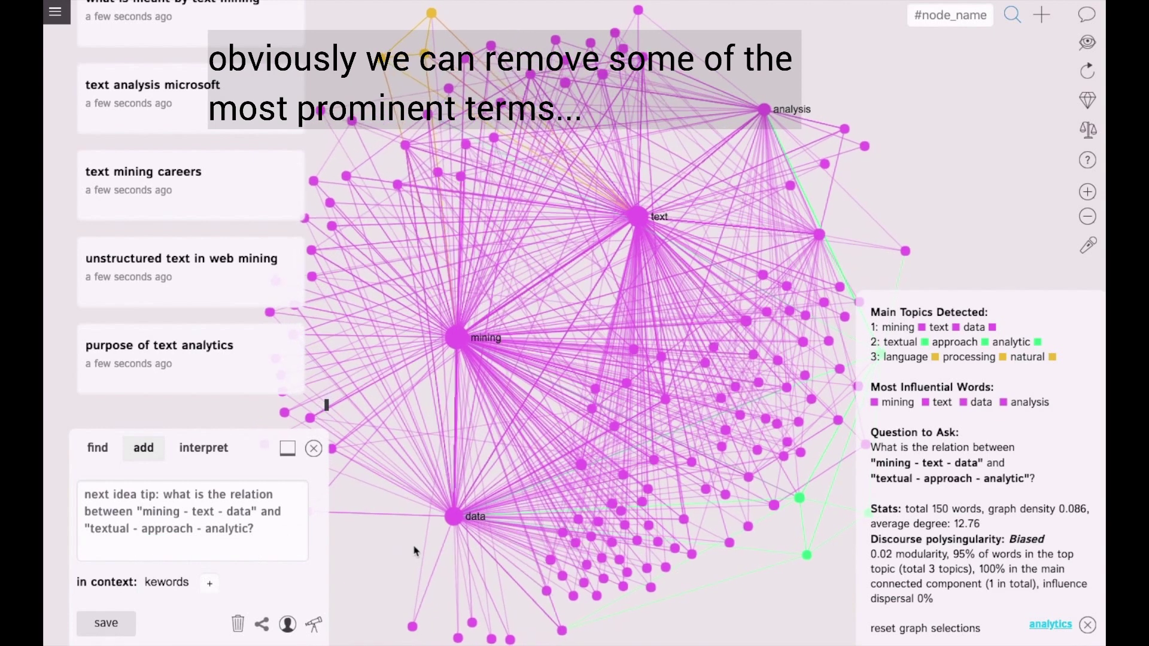
Delete the data, mining and text nodes from the keyword graph, leaving tool–free–software on top.
click(453, 517)
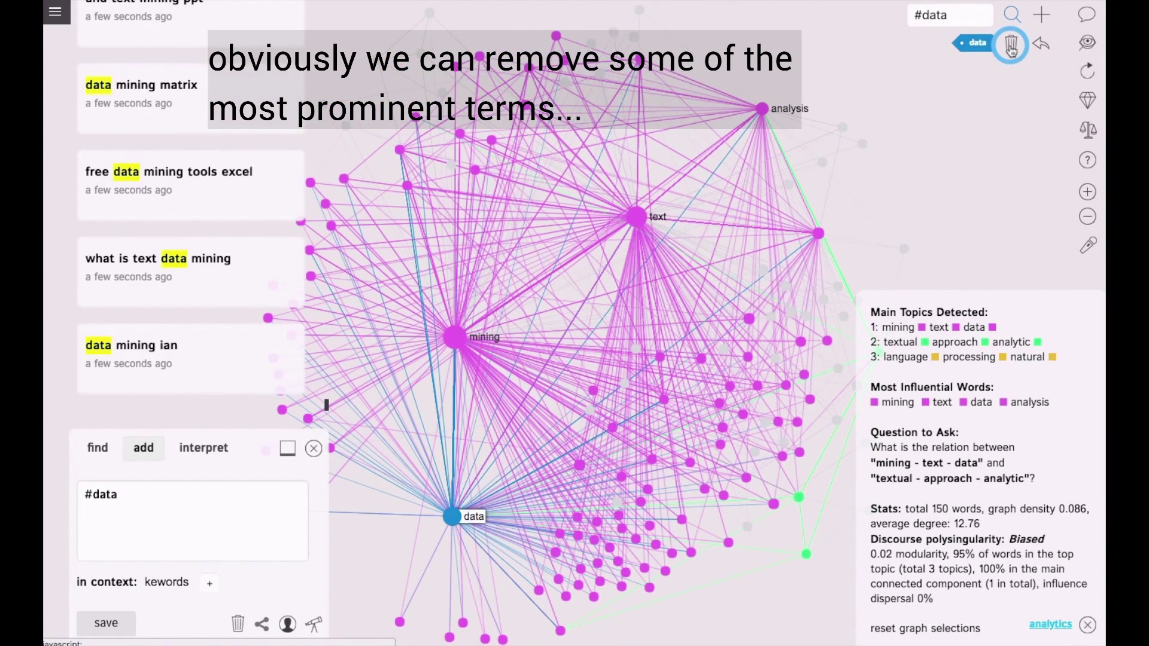
click(1011, 46)
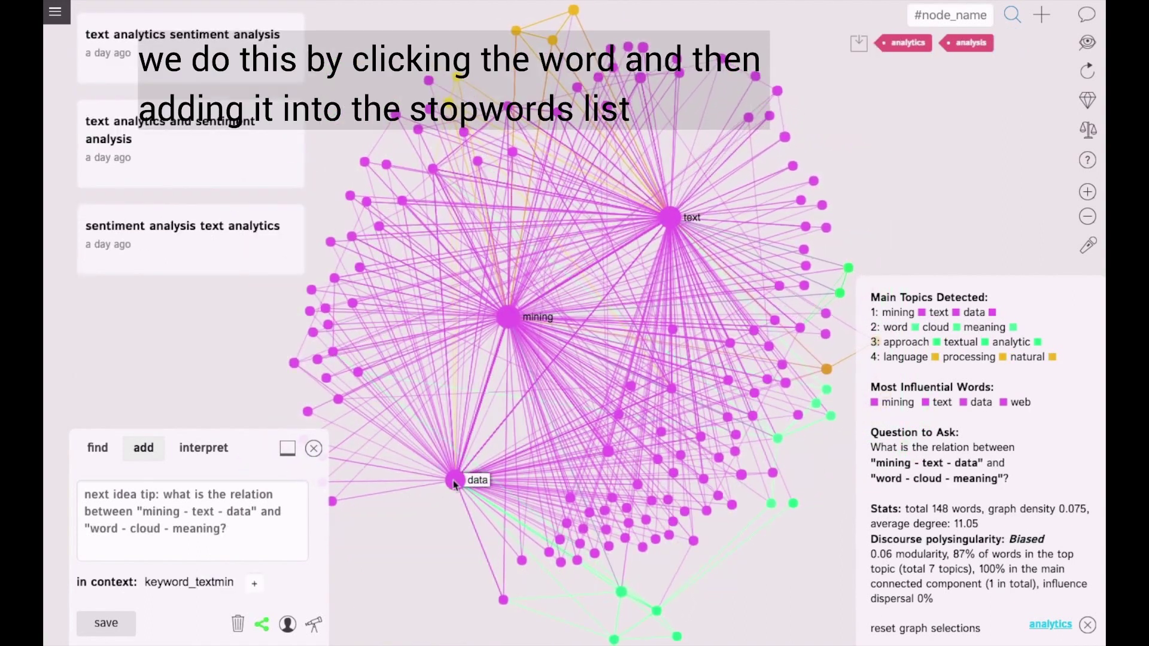
click(453, 482)
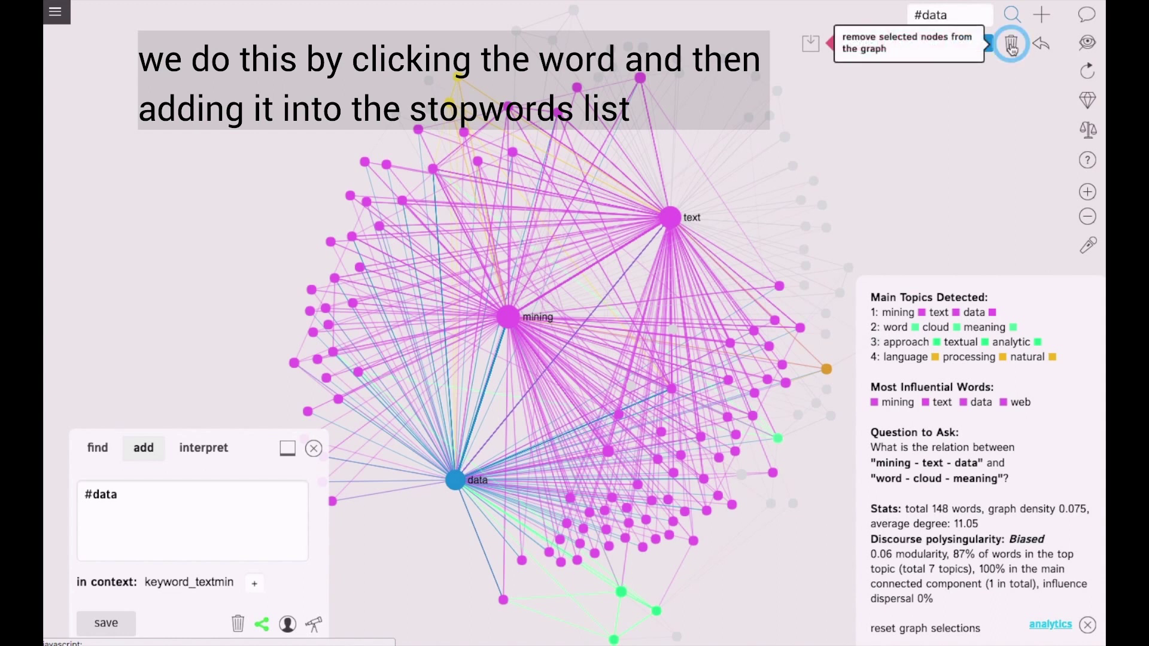
click(1012, 45)
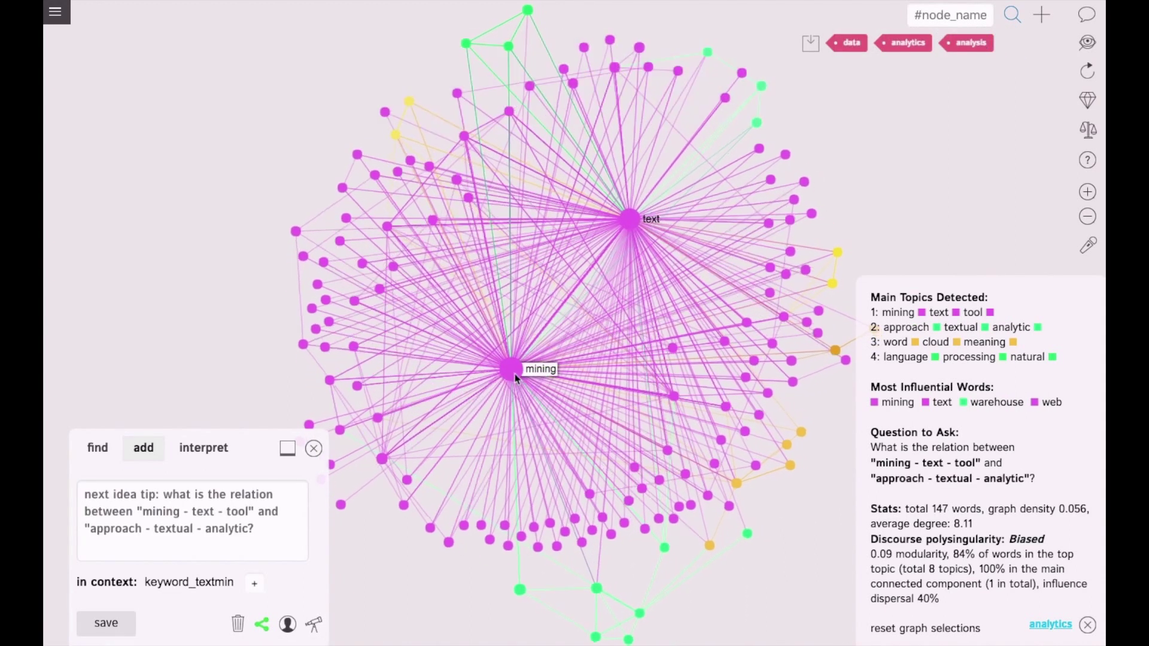
click(514, 372)
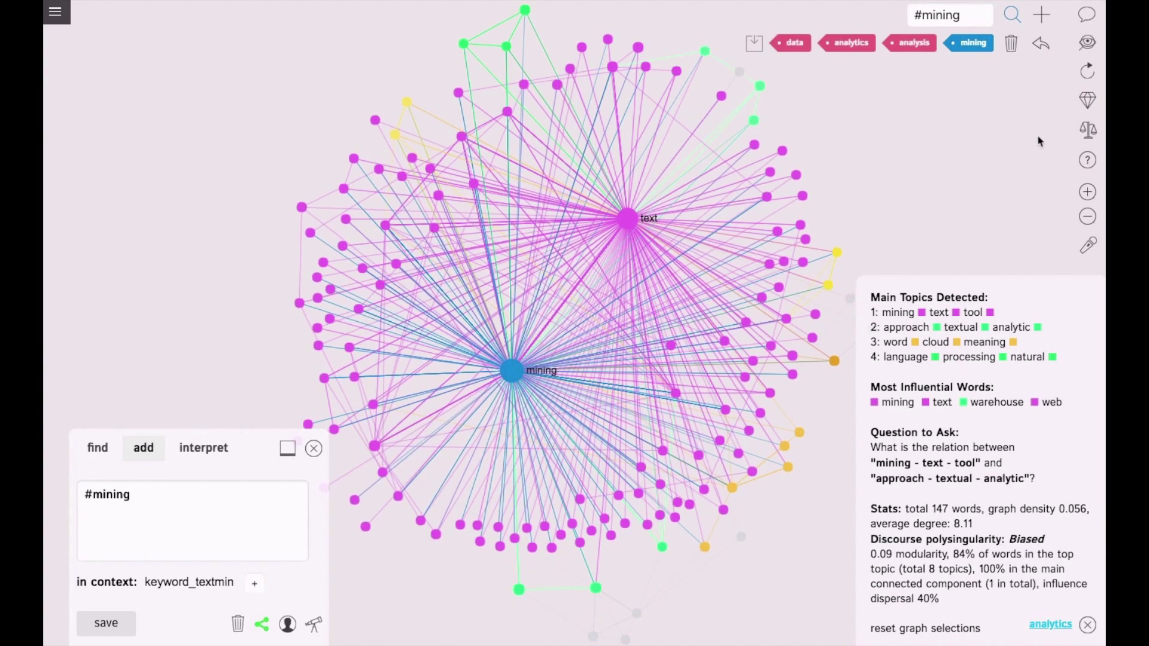
click(1010, 44)
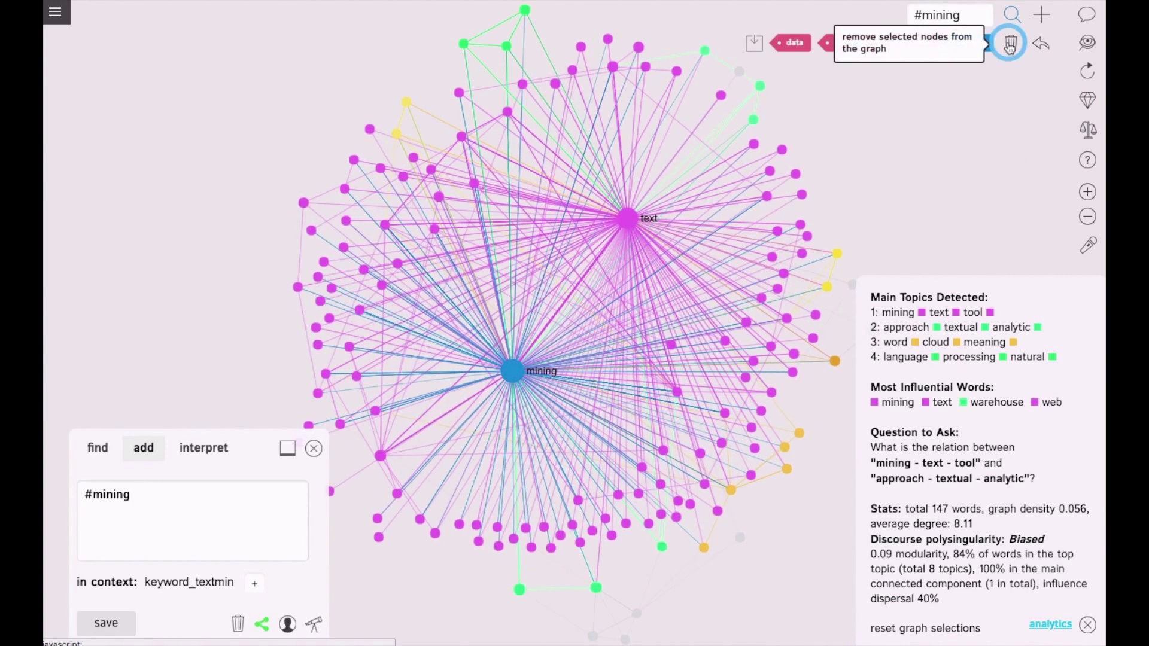
click(615, 276)
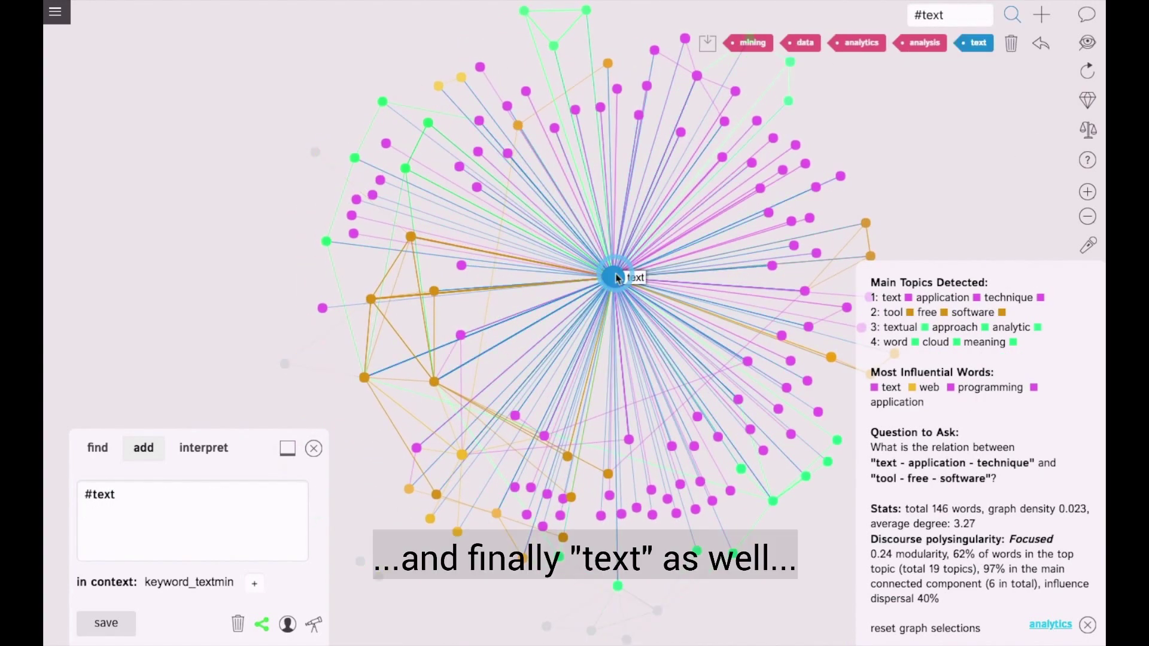
click(1011, 44)
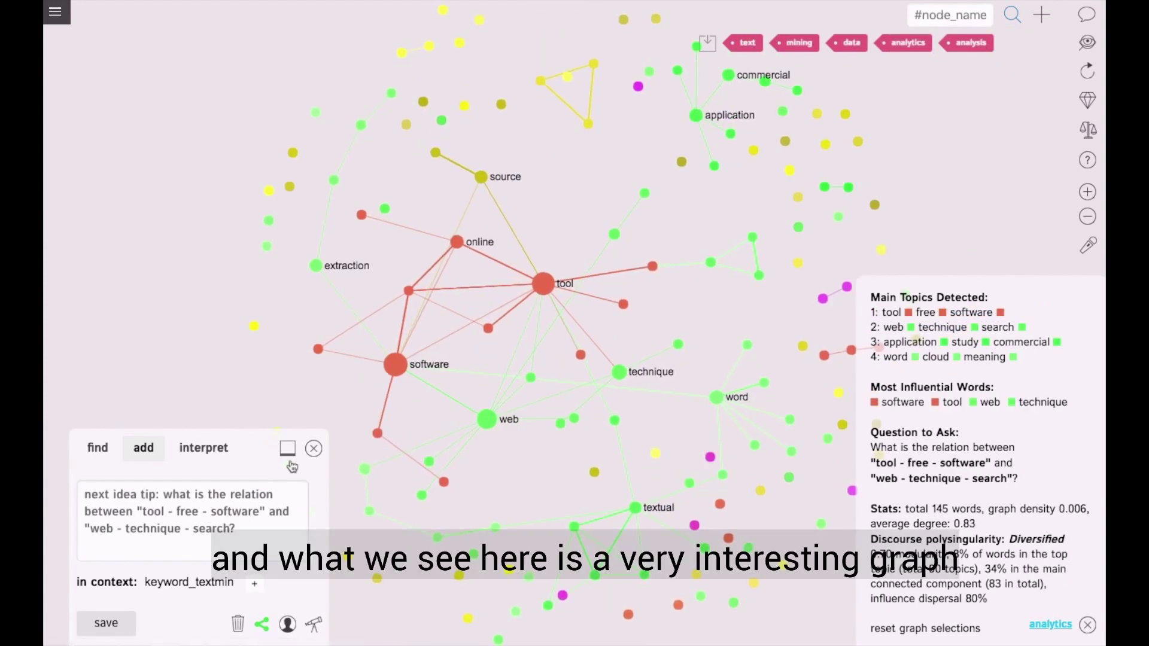
Hide the side panels and inspect the software and tool nodes' connections.
click(314, 449)
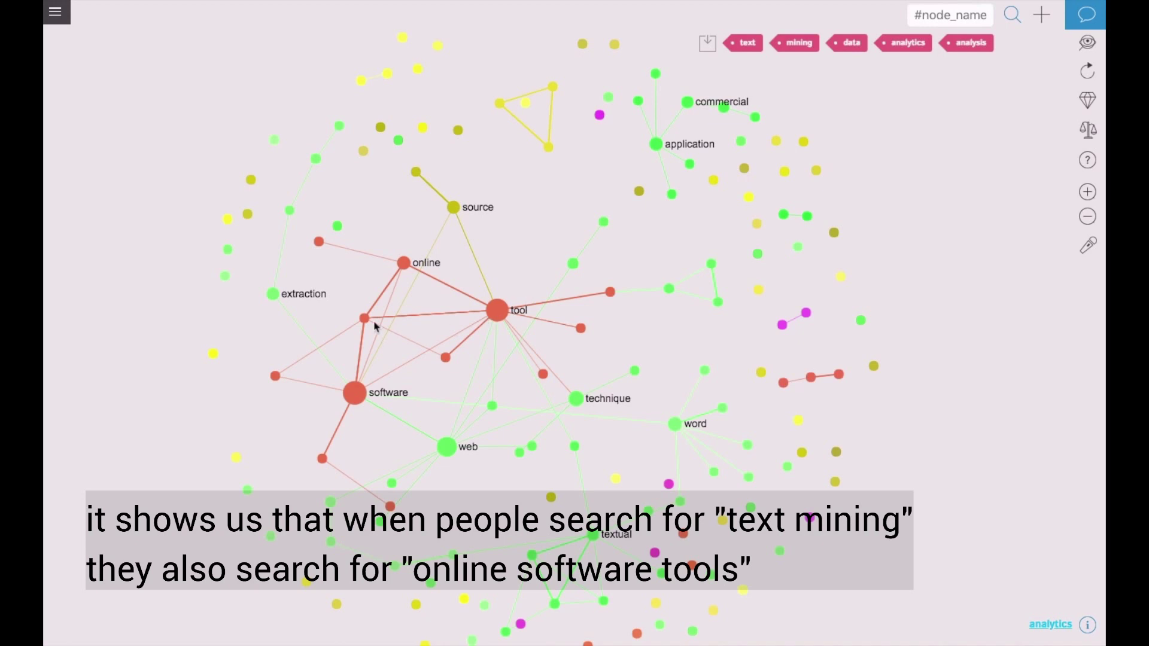
click(355, 394)
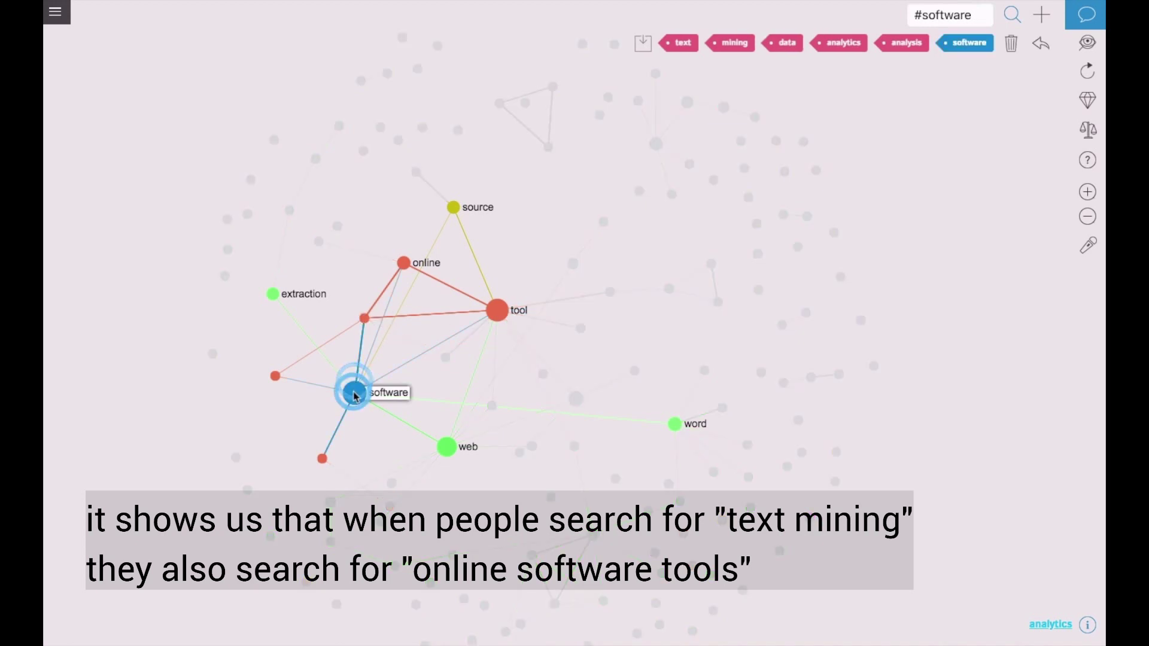
click(355, 395)
click(498, 316)
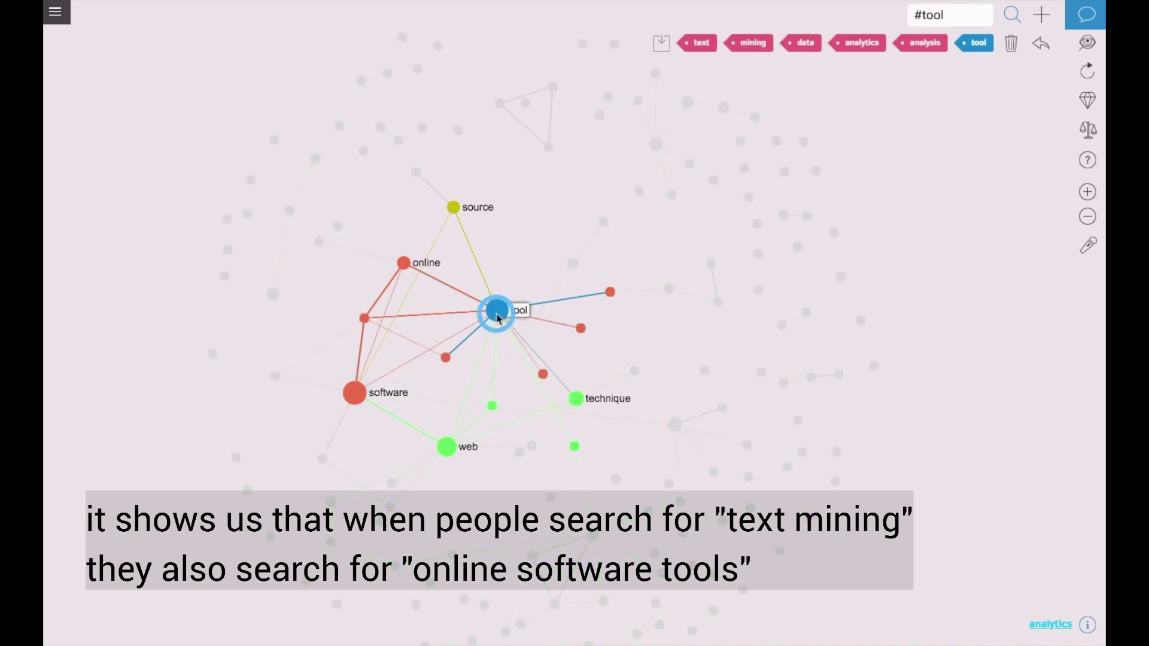
click(498, 313)
Restore the analytics summary, recentre the graph and start a comparison with another context.
click(1060, 627)
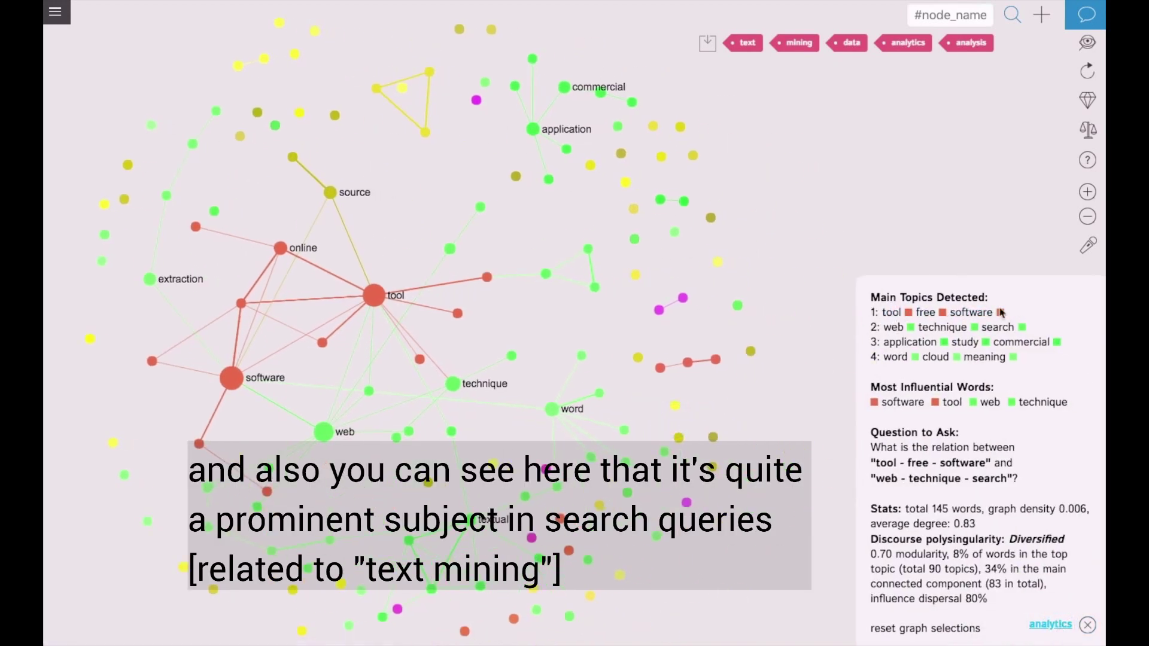
drag(551, 323, 672, 365)
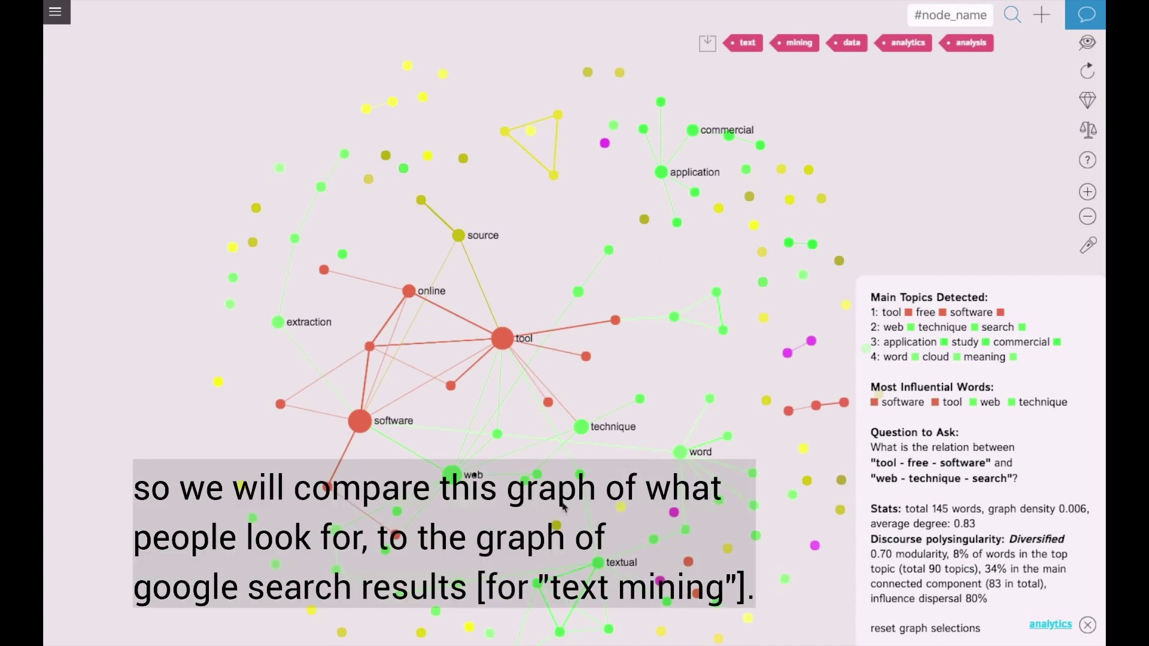
click(1089, 130)
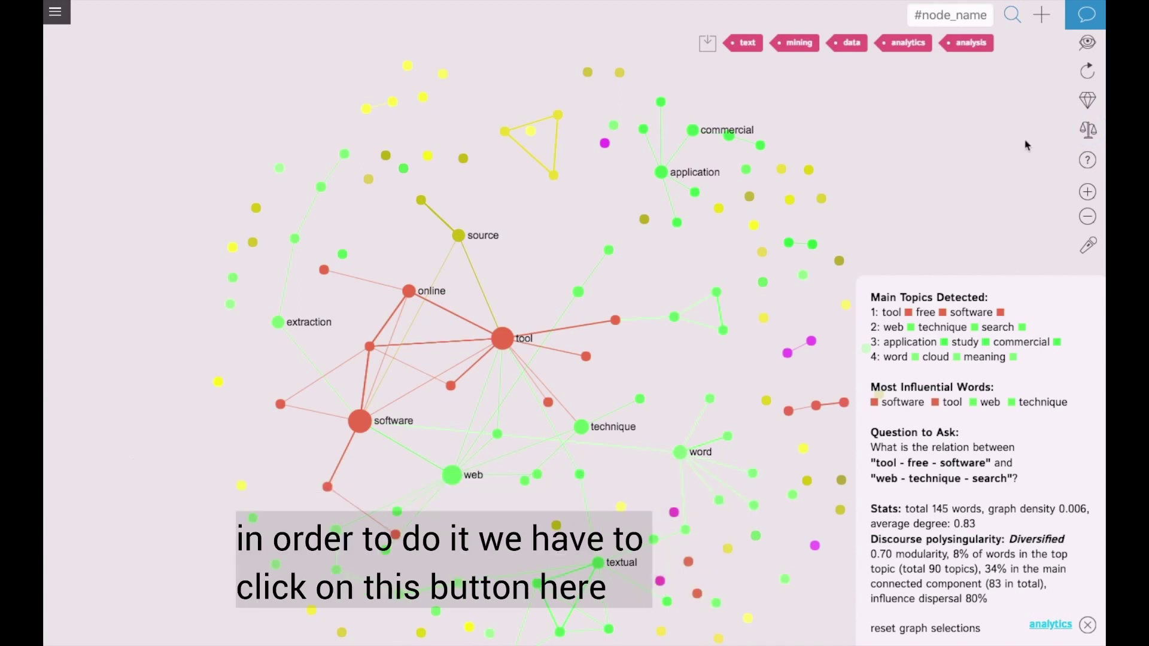
Overlay the google180720 context onto the keyword graph for comparison.
click(56, 11)
click(90, 306)
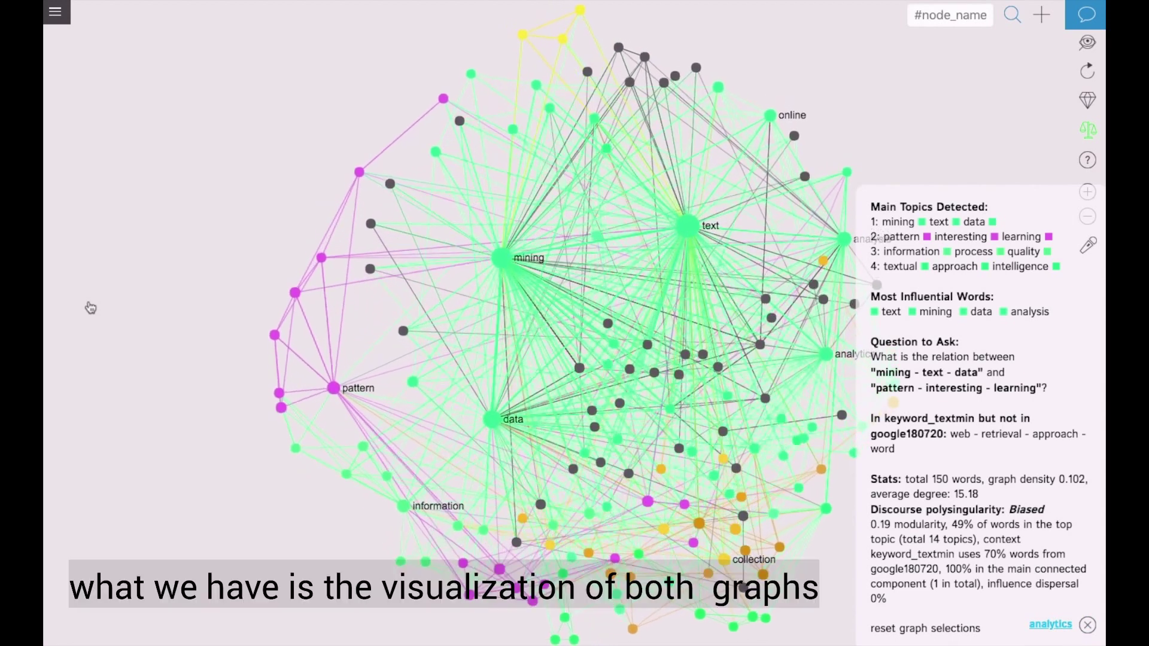
drag(854, 102, 757, 110)
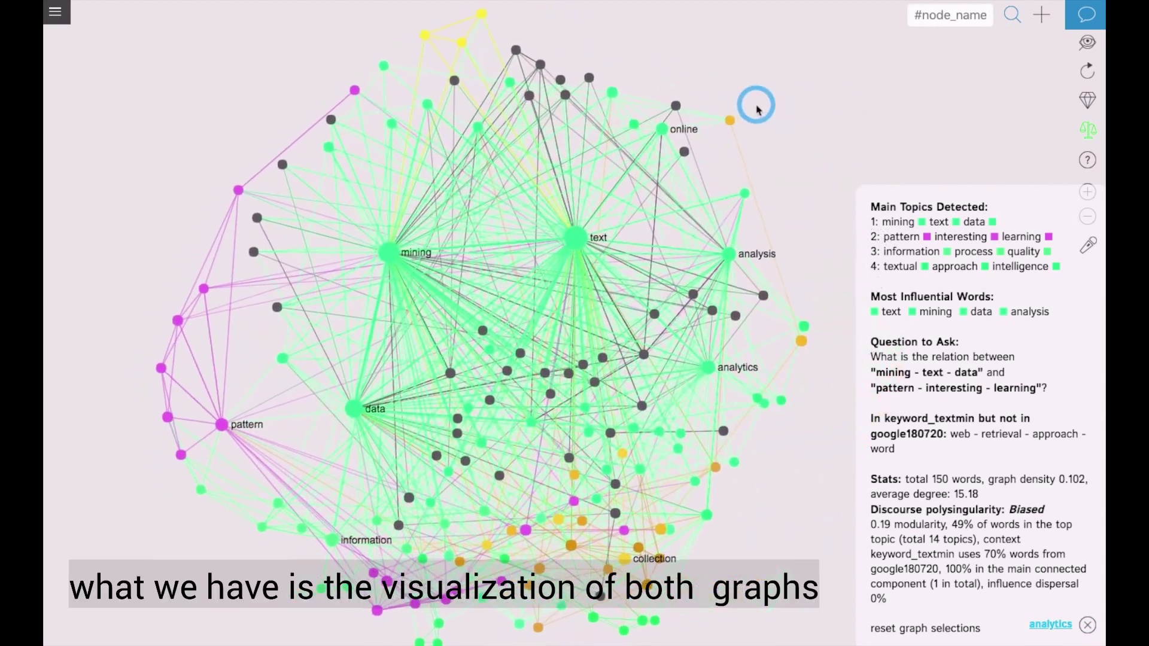
Remove the data and mining nodes from the combined comparison graph.
click(355, 411)
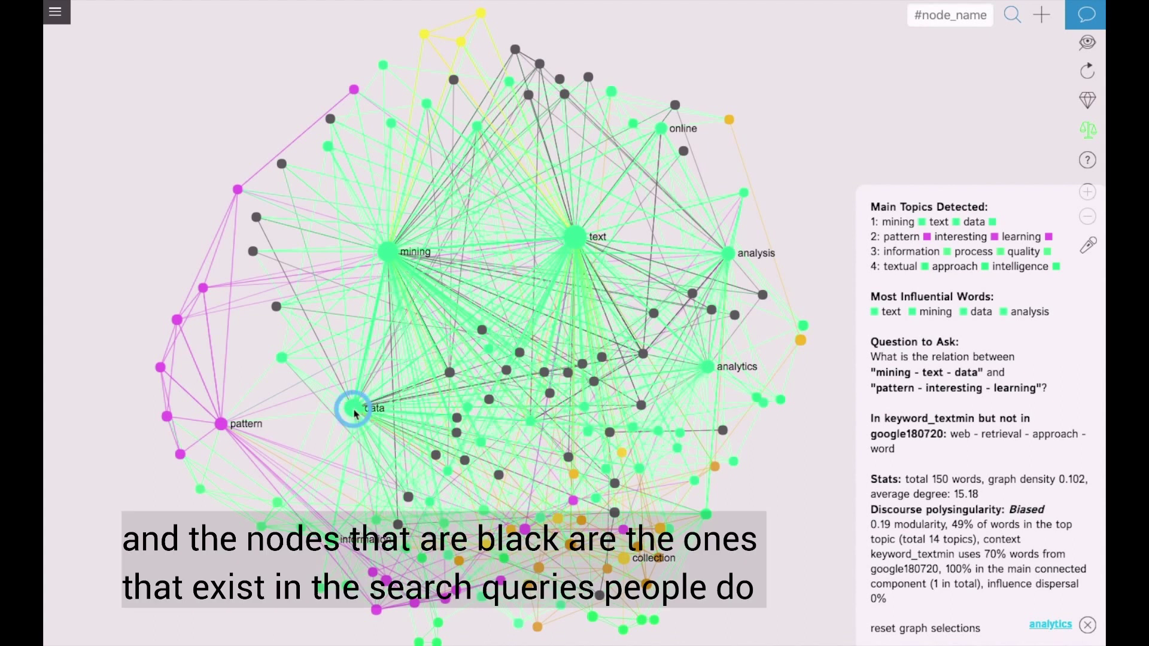
click(1012, 48)
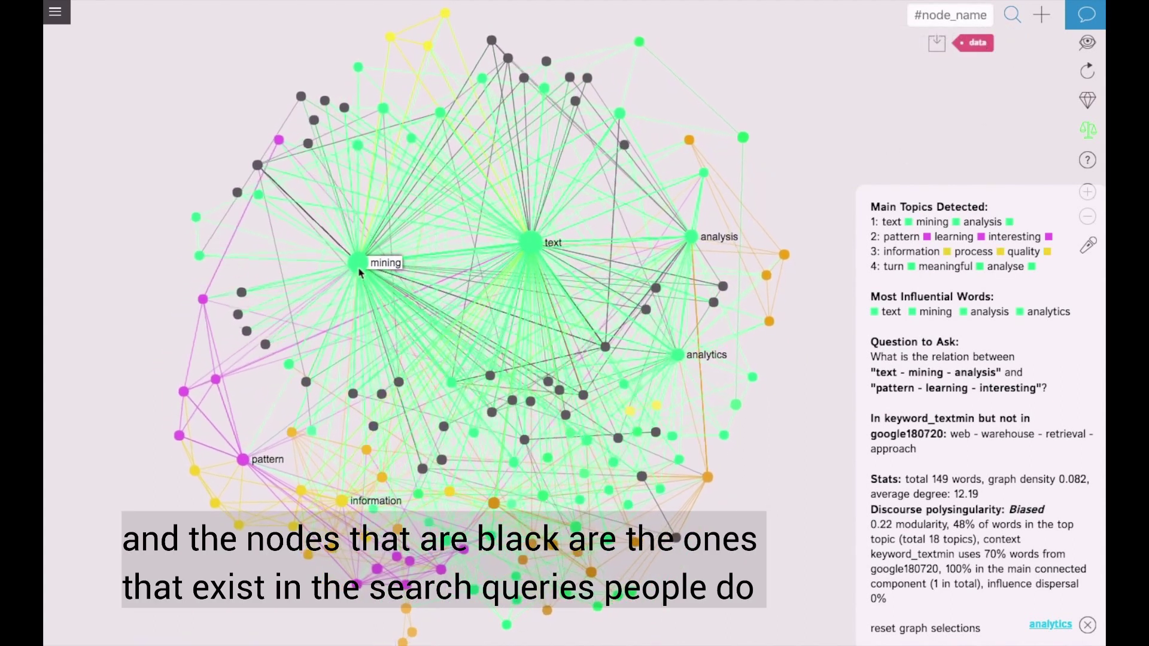
click(359, 264)
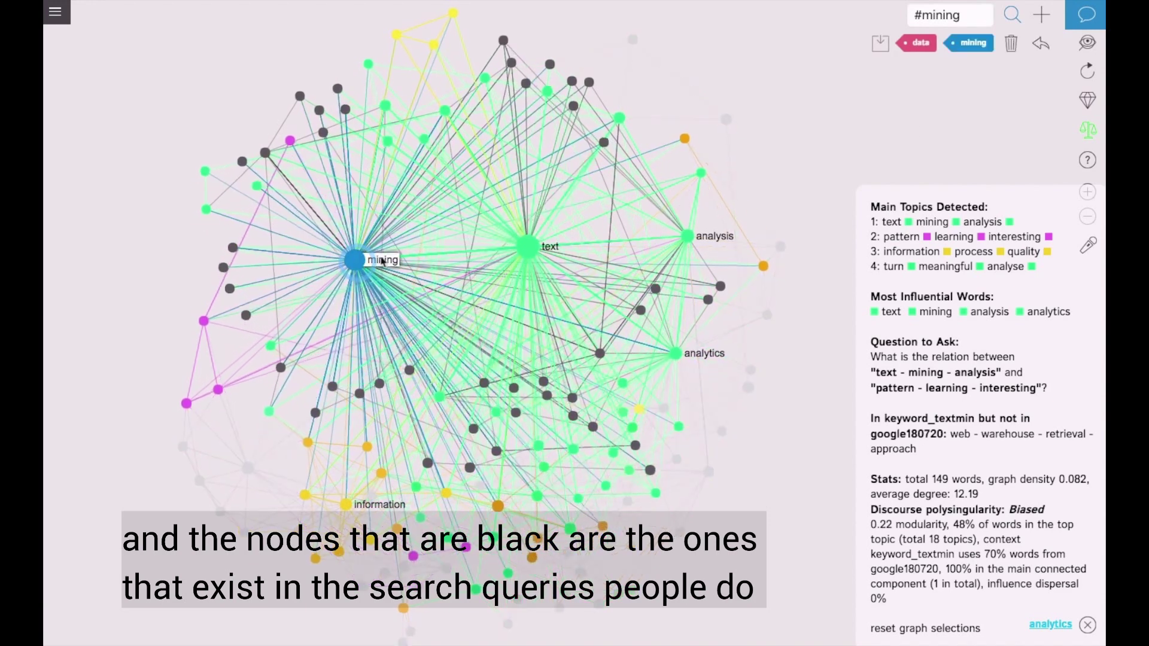
click(1012, 48)
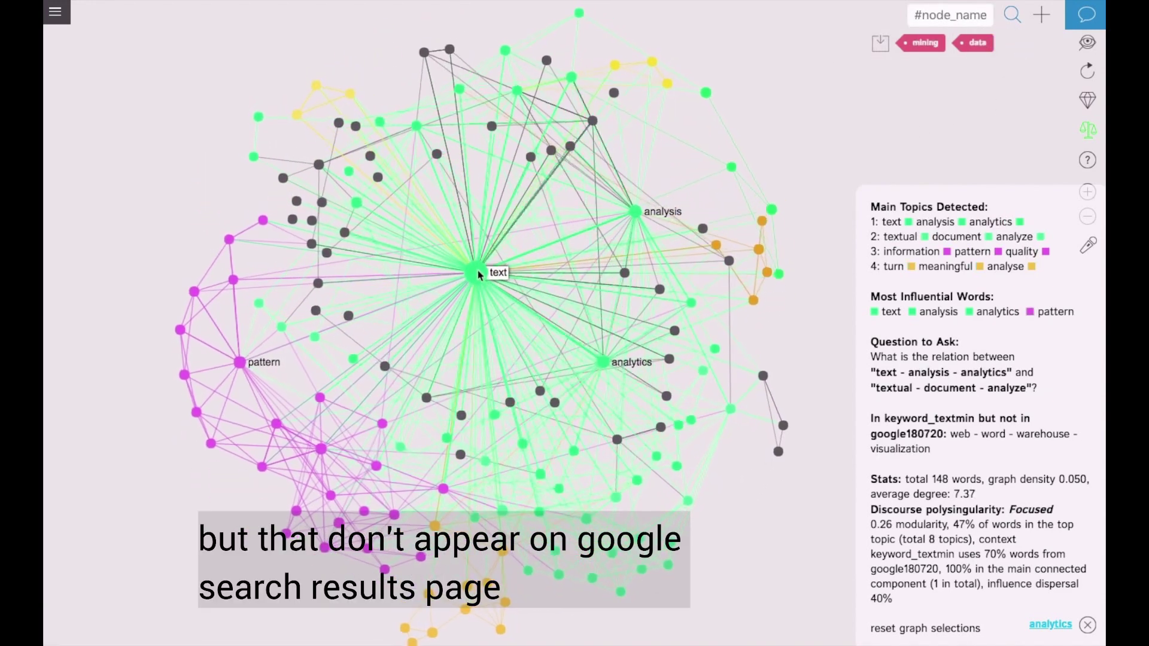
Remove text and analytics too, then highlight the keyword-only terms web, word, approach, warehouse.
click(475, 277)
click(1011, 51)
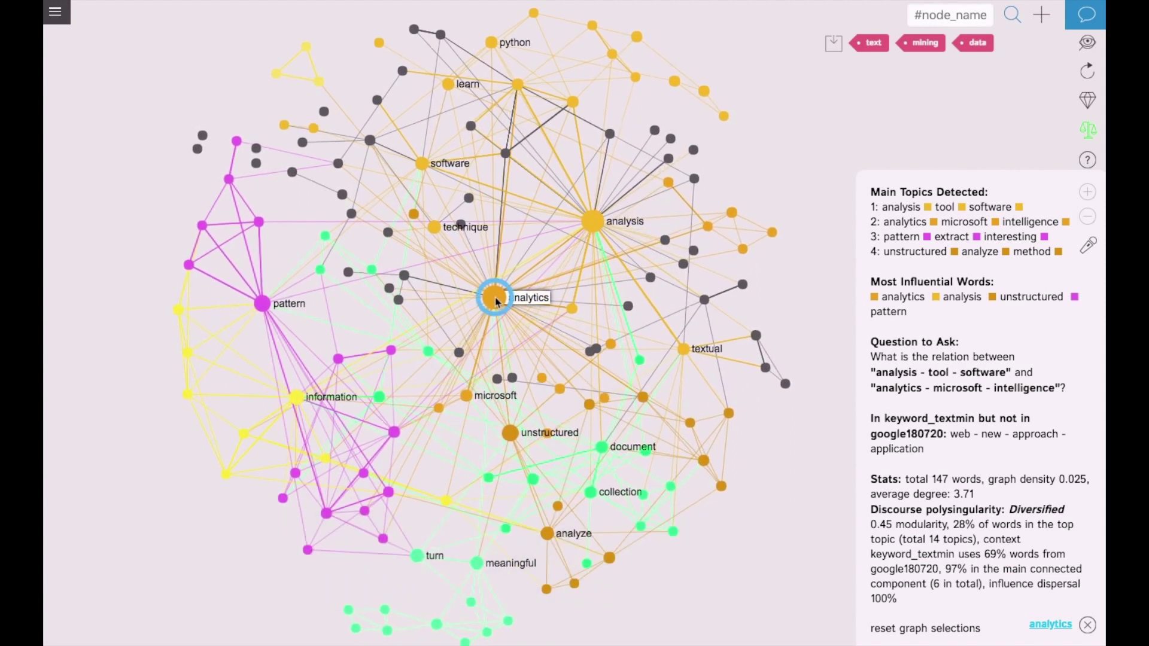
click(494, 299)
click(1011, 46)
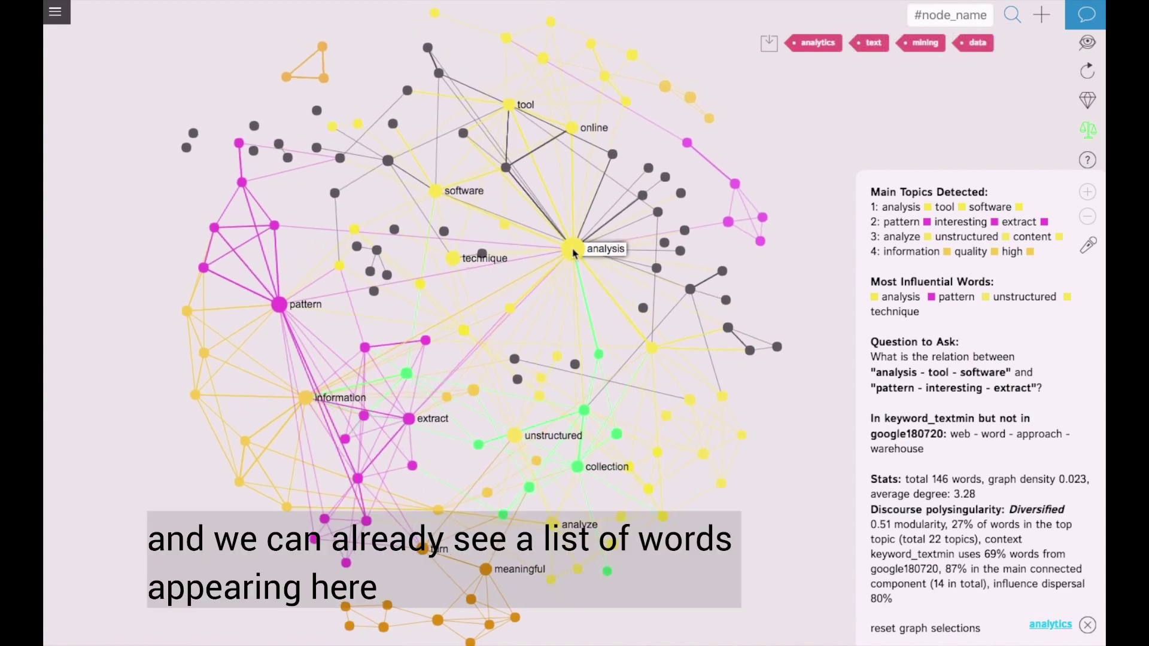
drag(887, 437, 864, 418)
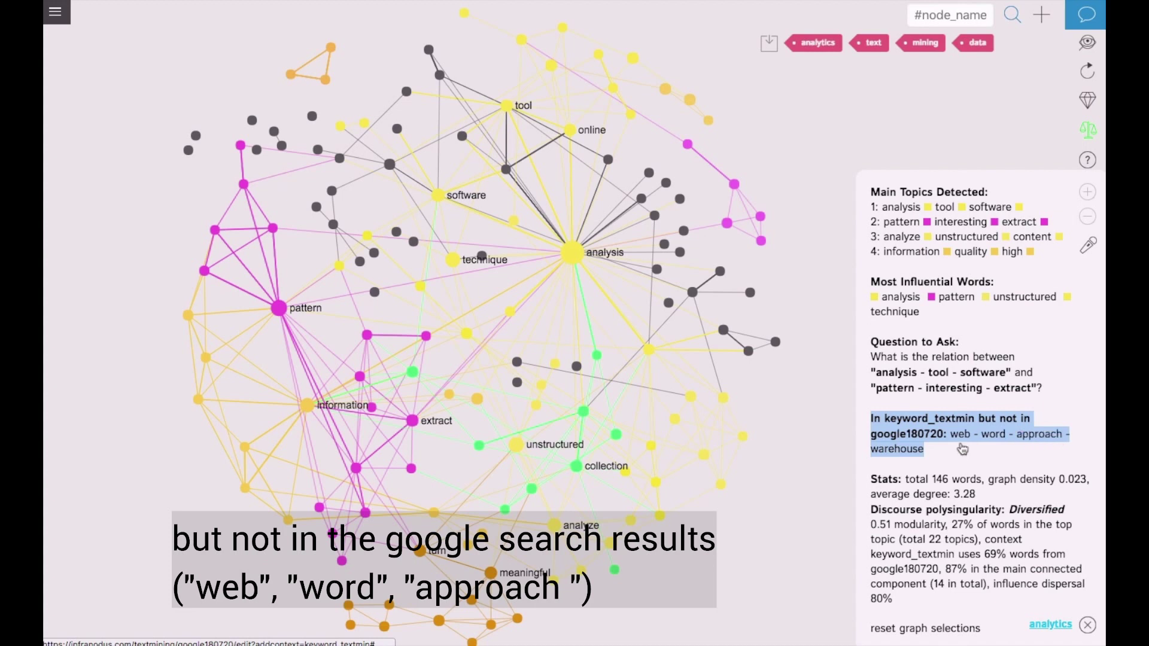
click(948, 455)
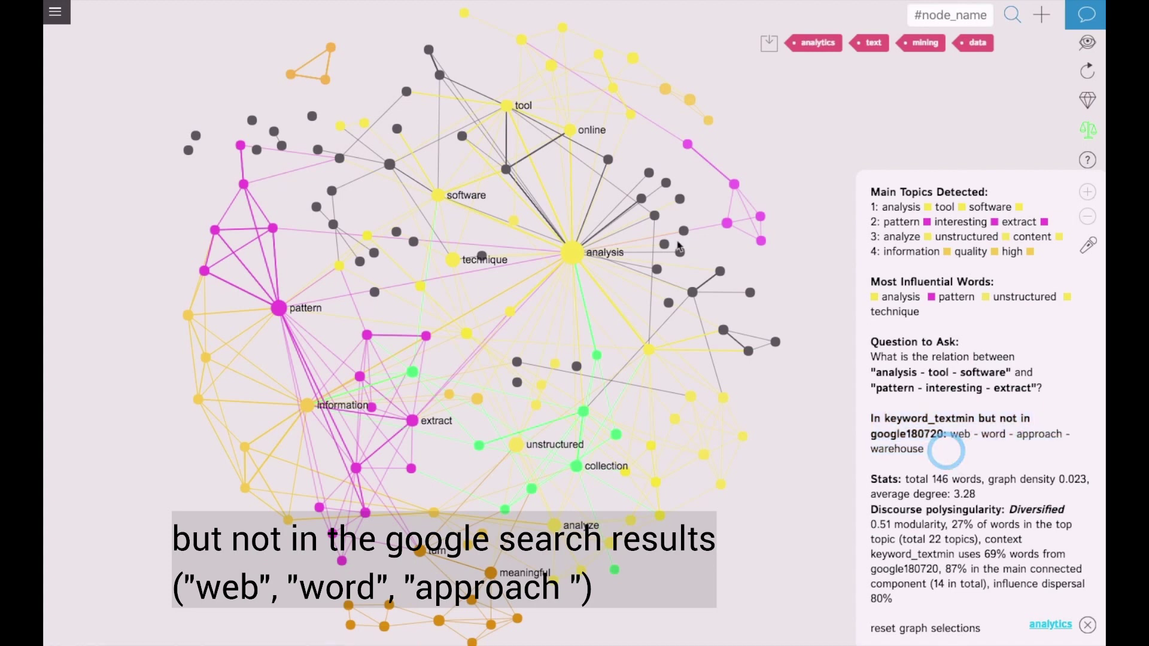
Delete the analysis node and highlight the updated missing terms: web, retrieval, source, approach.
click(573, 259)
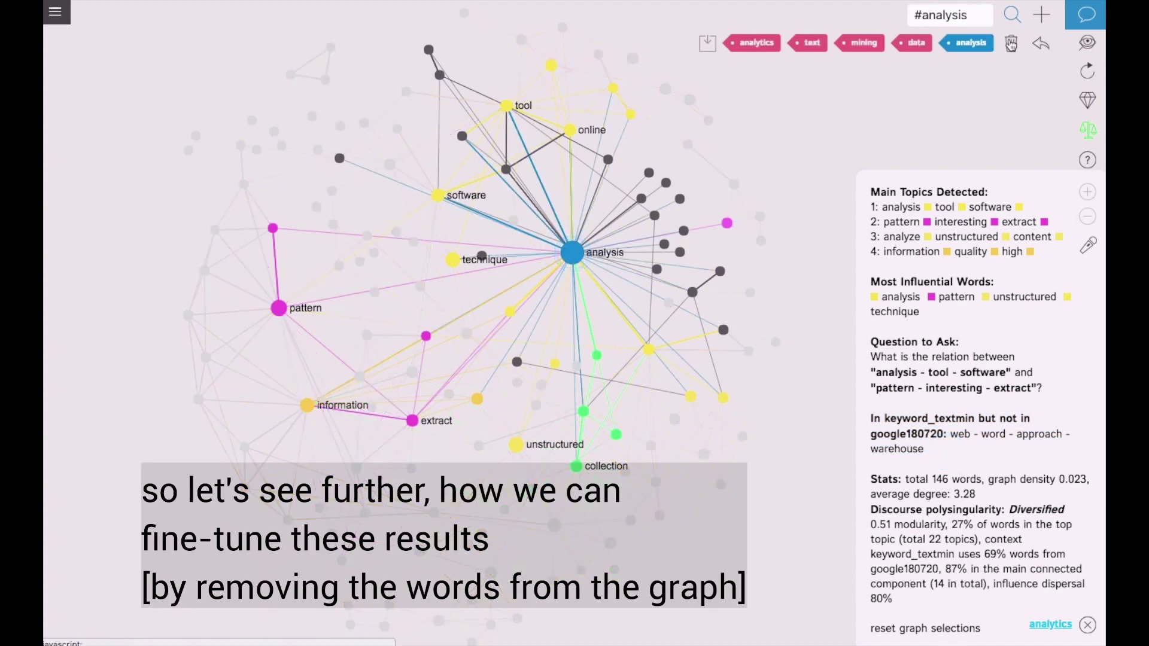
click(1012, 40)
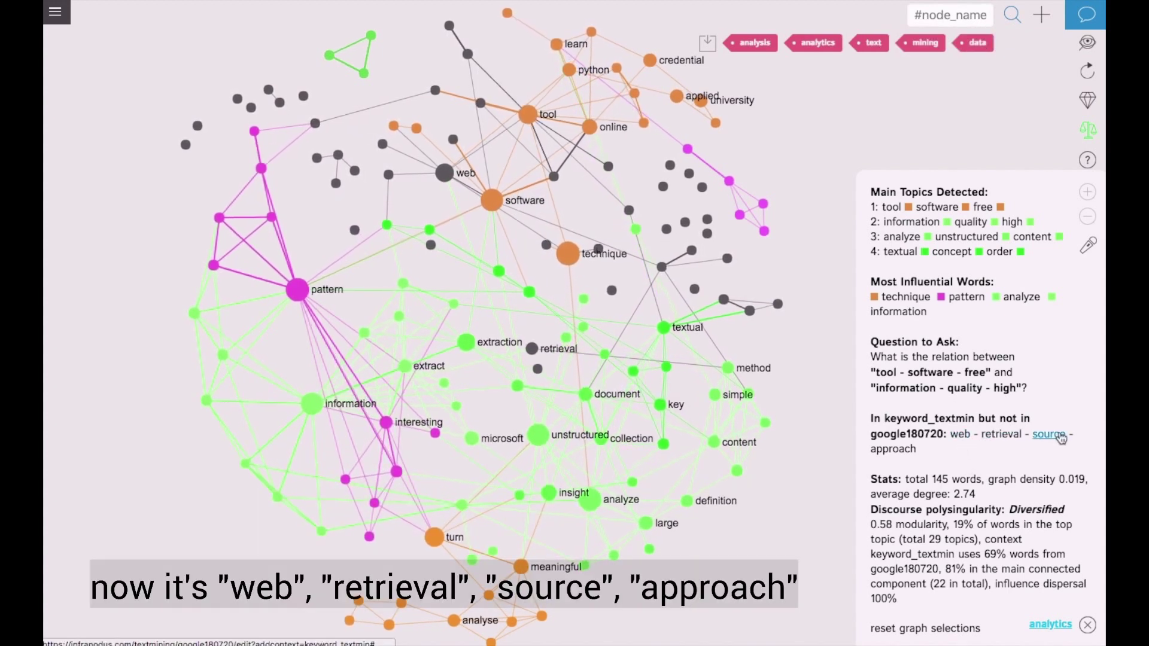
drag(897, 461, 873, 422)
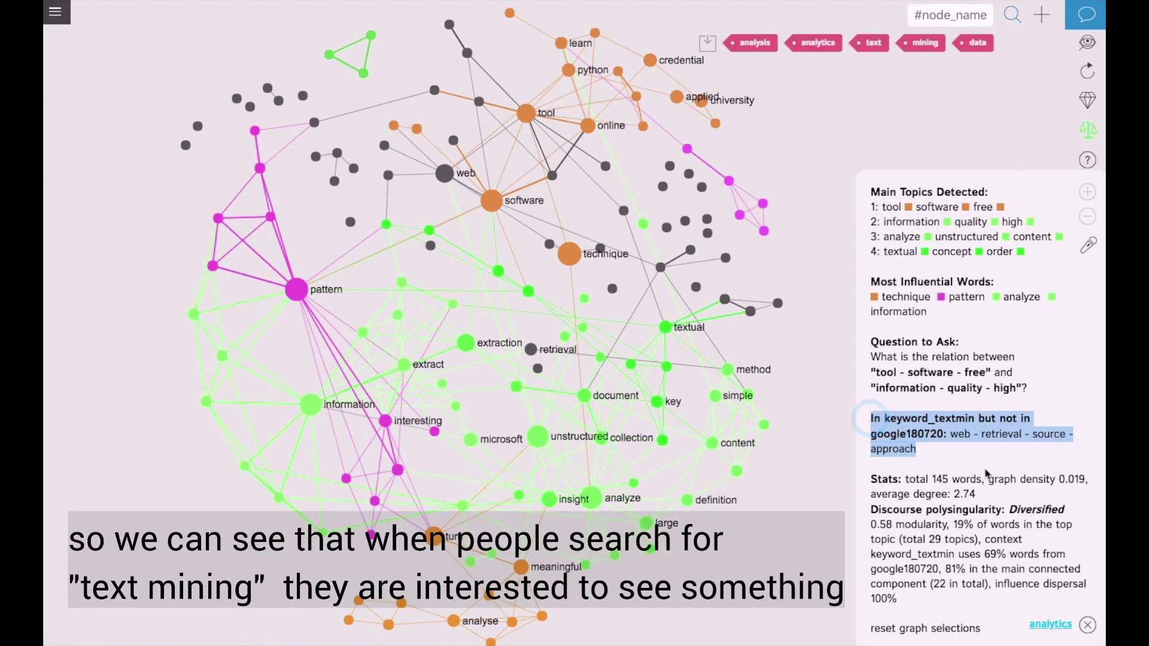